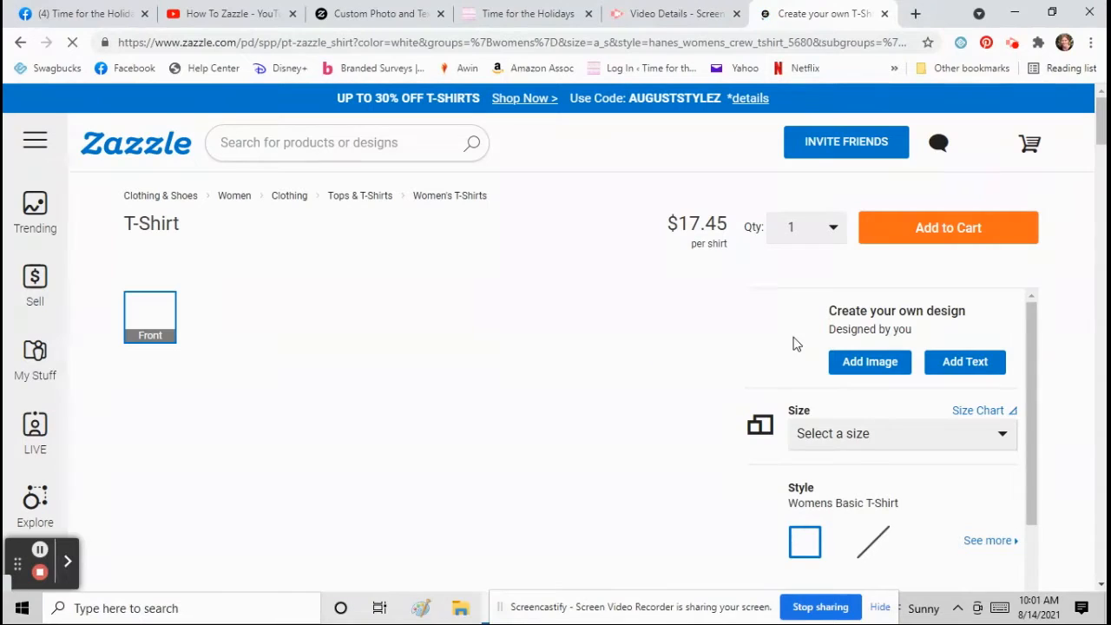
- Compare the American Apparel and Bella+Canvas styles, then settle on Womens Basic T-Shirt
scroll(793, 342, "down", 2)
left_click(848, 385)
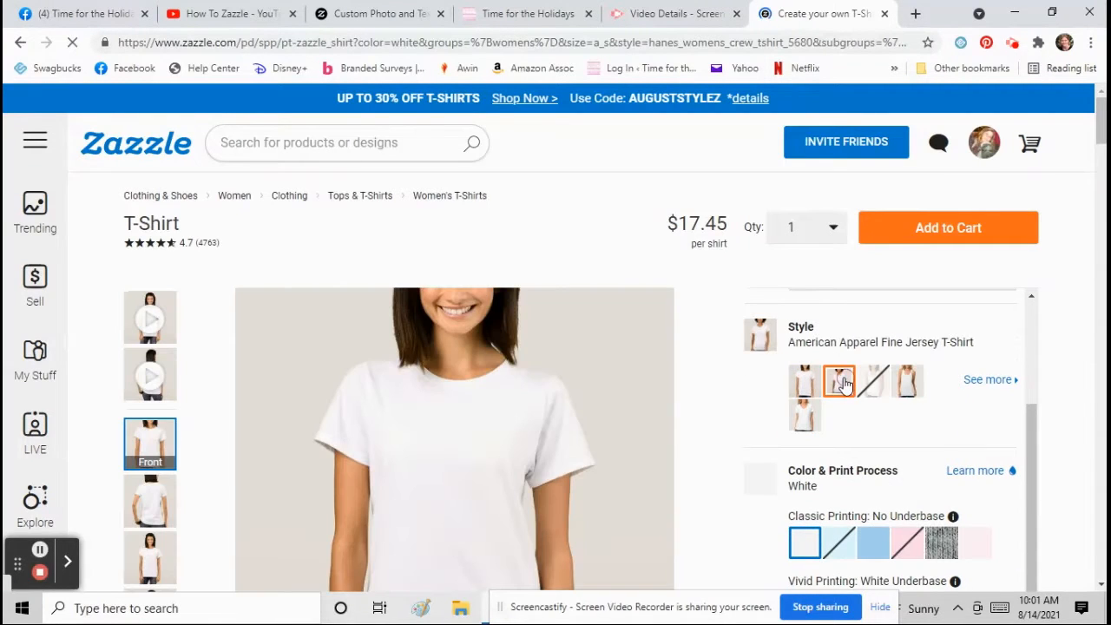
left_click(906, 386)
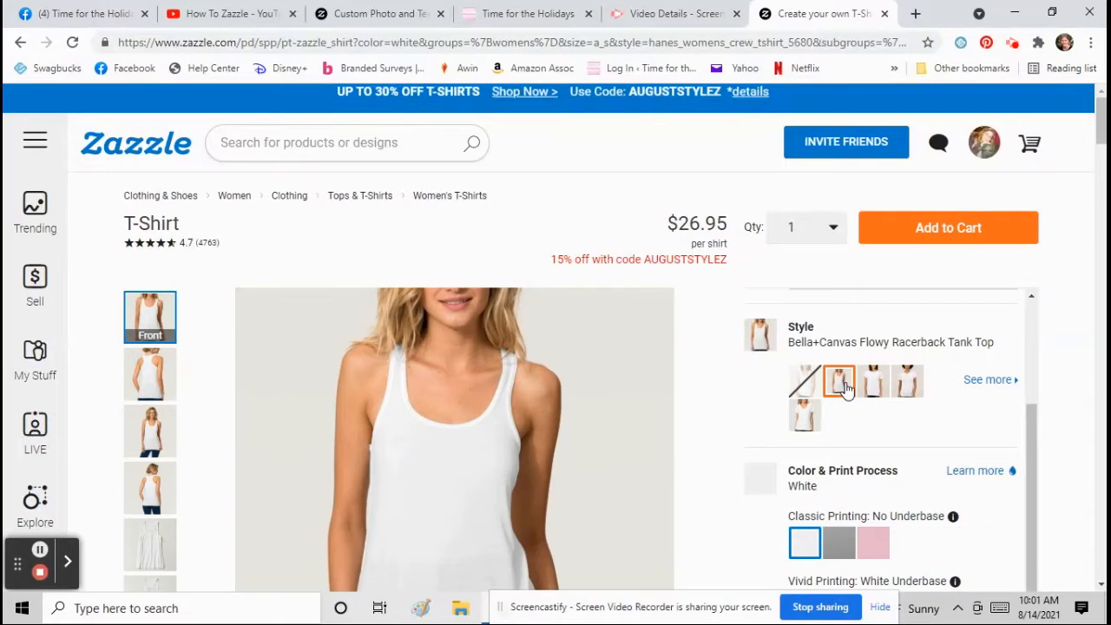
left_click(890, 384)
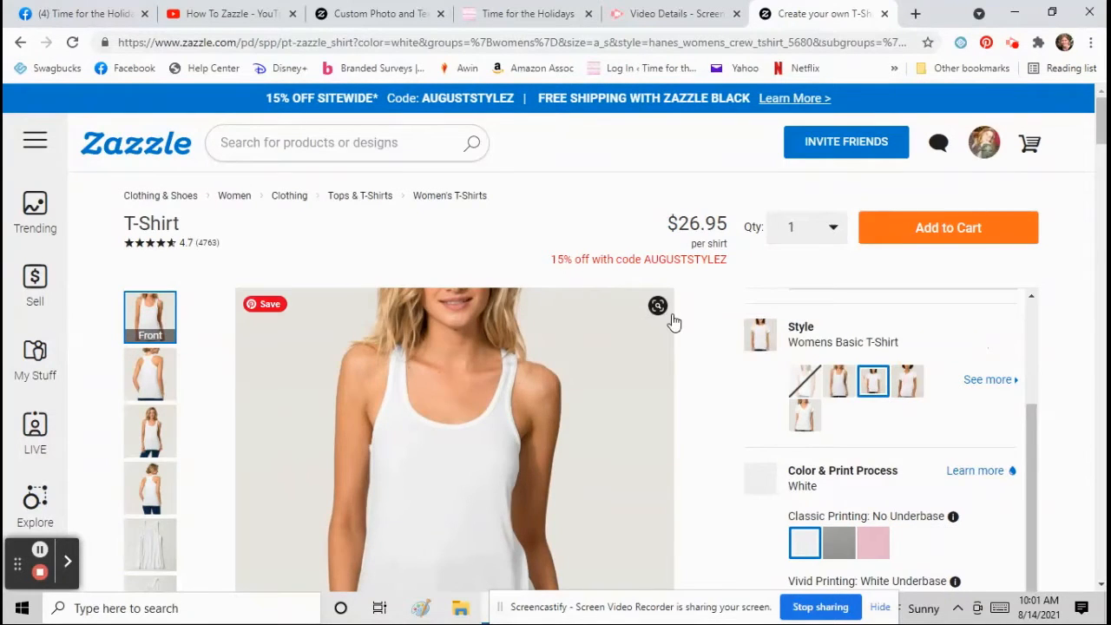
- Preview the shirt's back and front, then start the design with an image
scroll(686, 314, "down", 1)
scroll(764, 323, "down", 1)
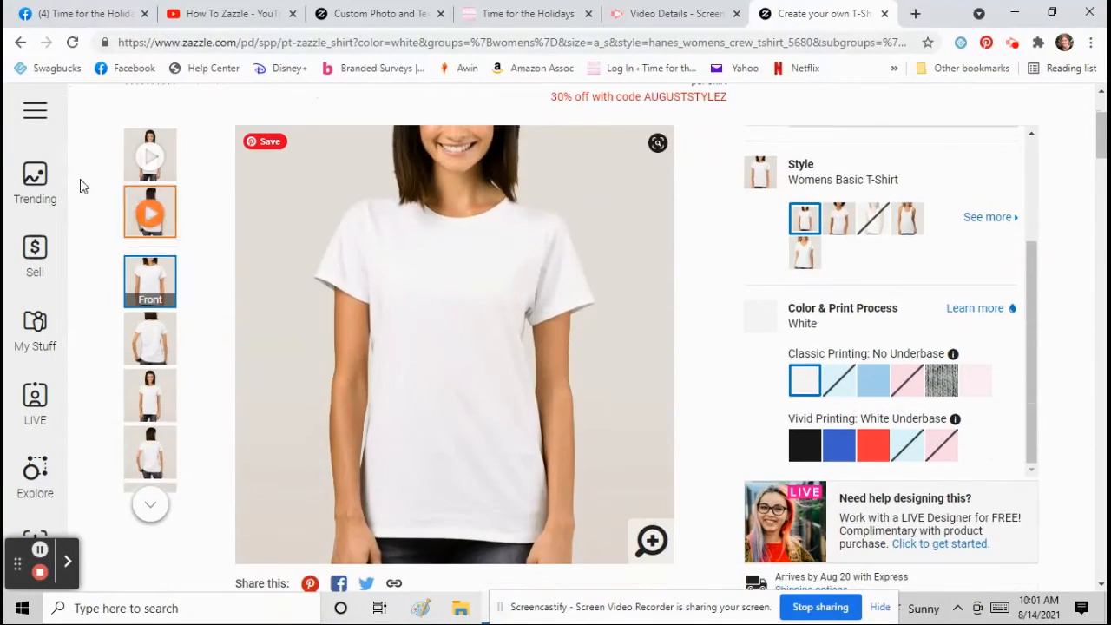
left_click(153, 341)
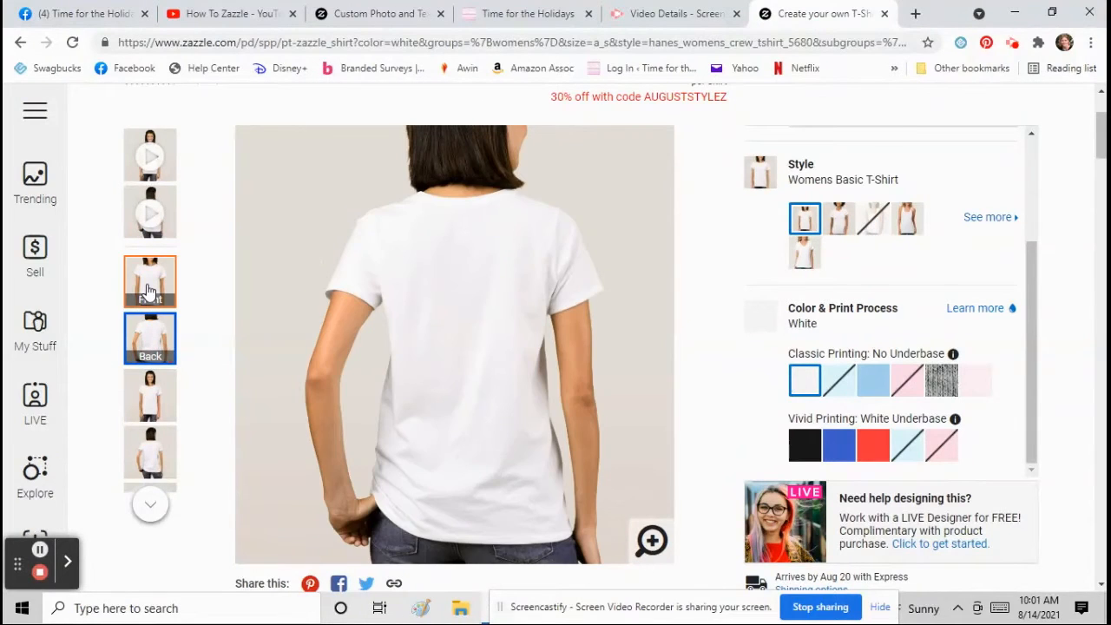
left_click(150, 288)
scroll(756, 339, "up", 4)
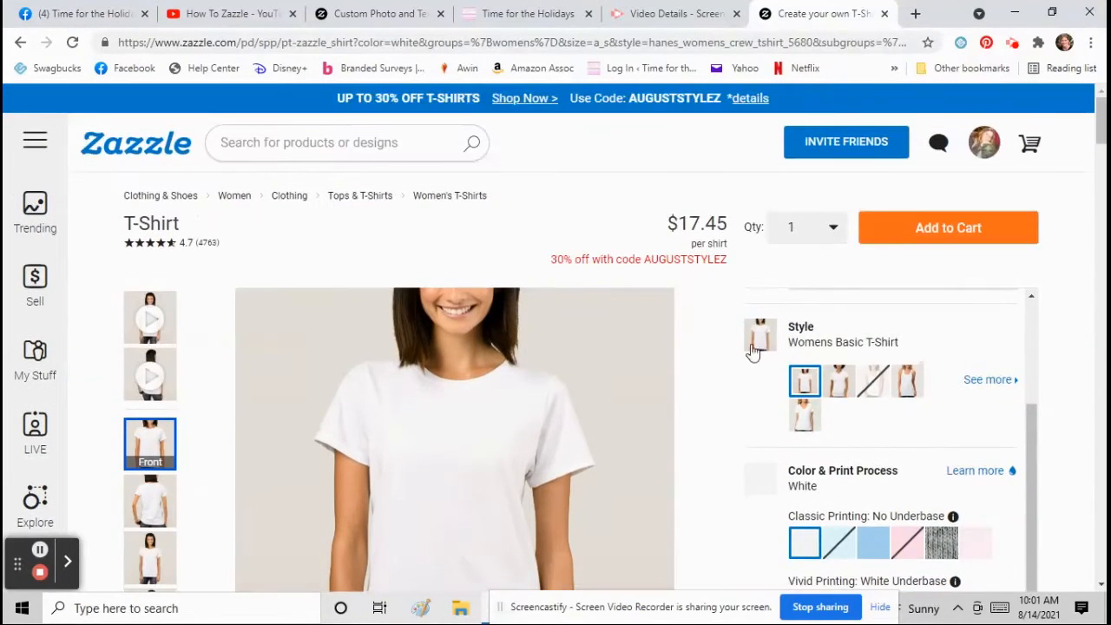
left_click(871, 361)
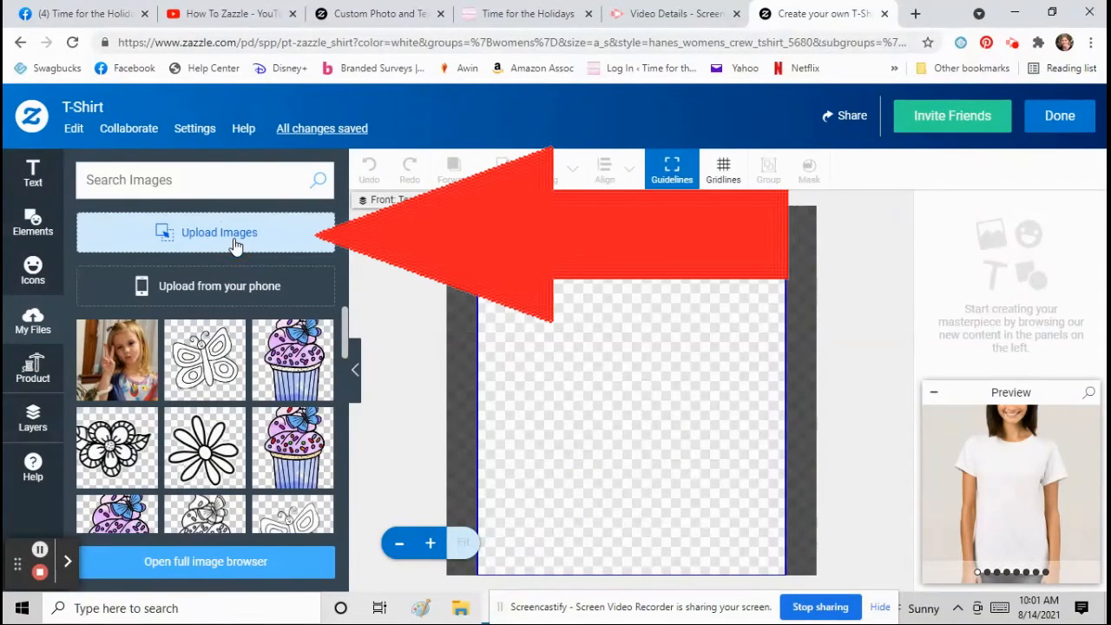
- Place the girl's photo on the shirt front, shrunk to a smaller square near the top centre
left_click(235, 242)
left_click(1014, 59)
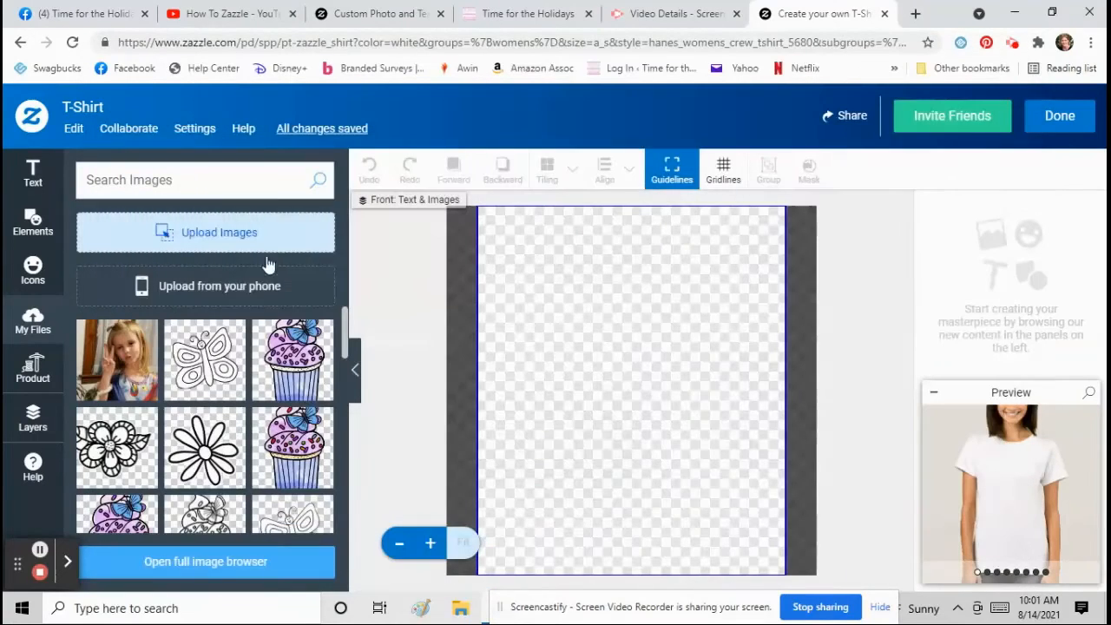
left_click_drag(117, 360, 570, 367)
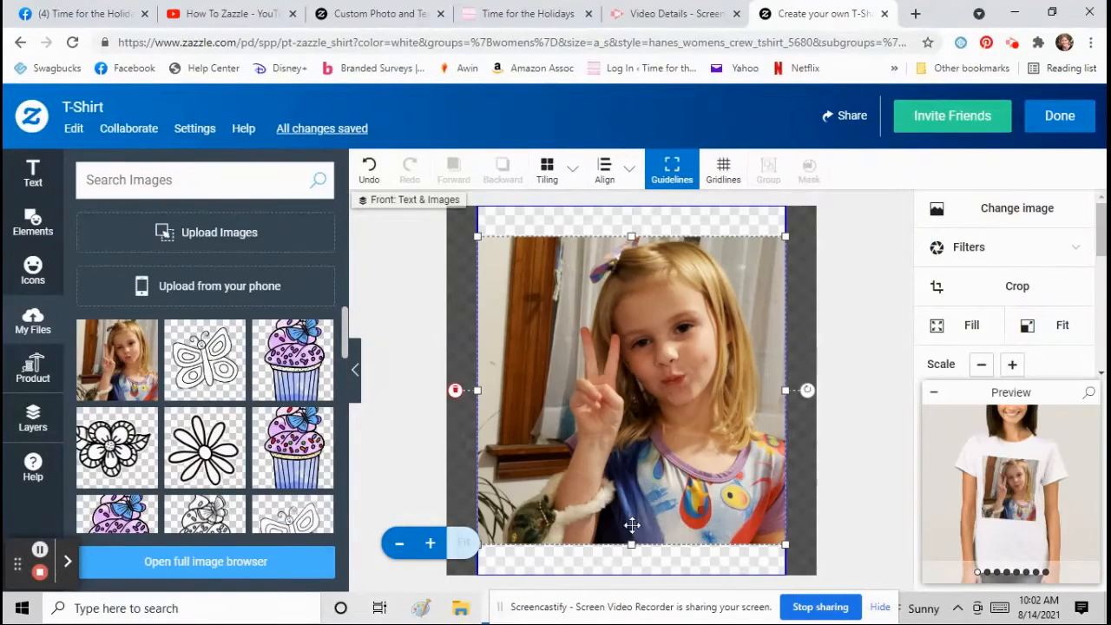
left_click_drag(632, 544, 648, 442)
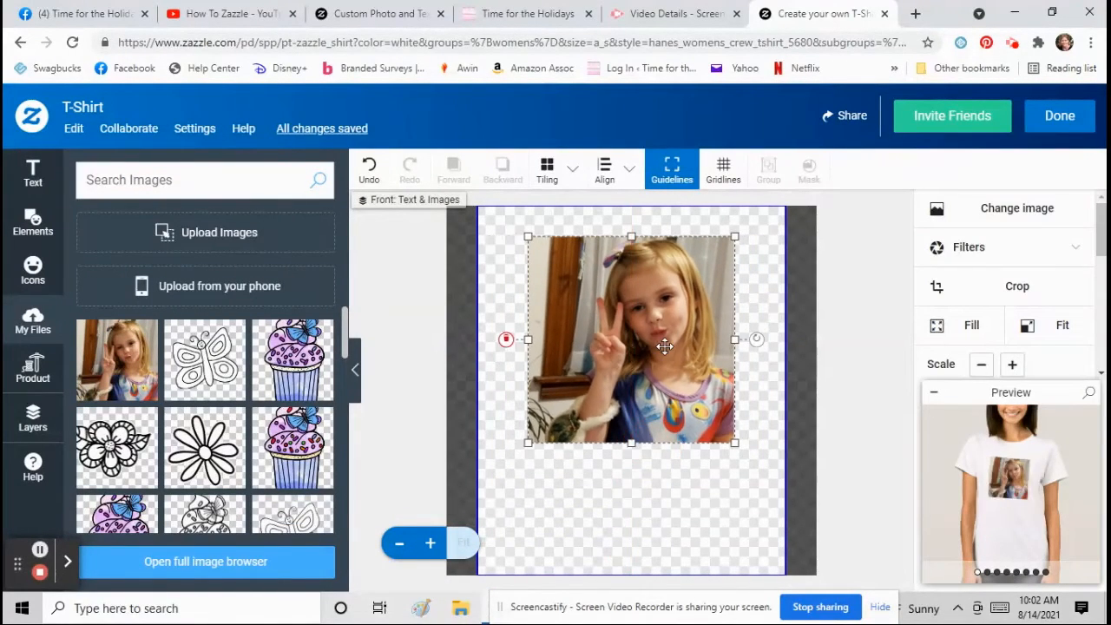
left_click_drag(664, 347, 670, 415)
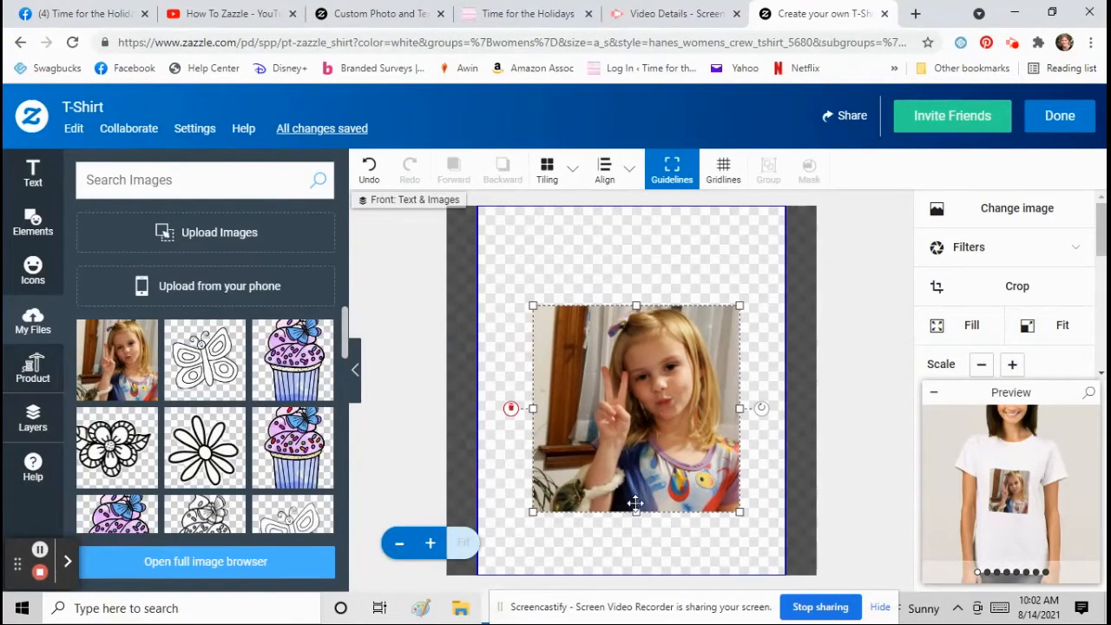
left_click_drag(637, 511, 633, 495)
left_click_drag(652, 436, 646, 421)
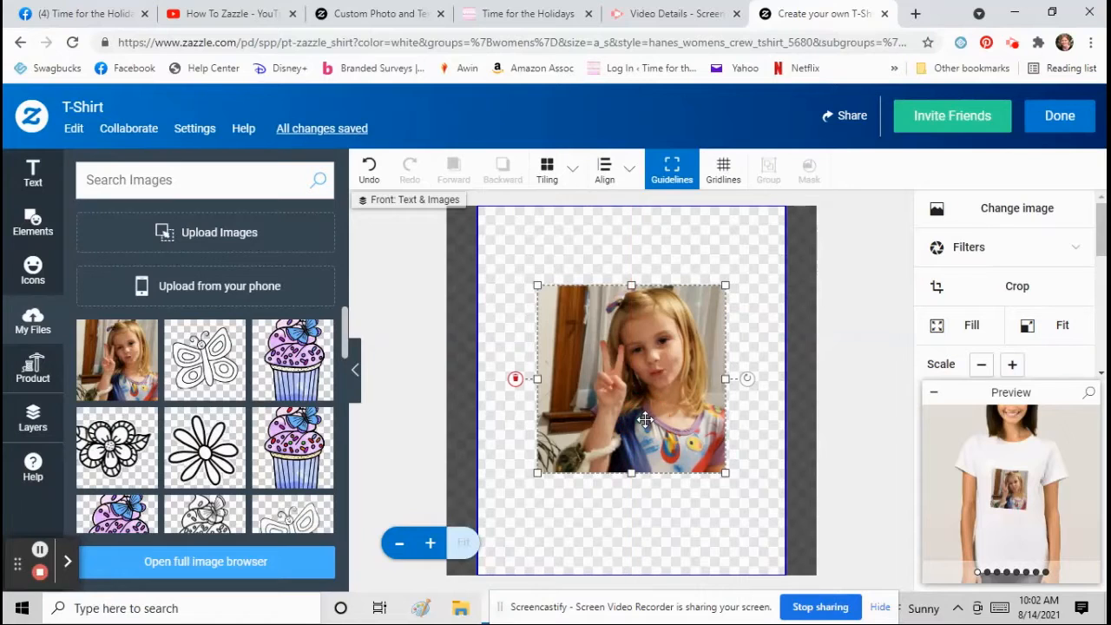
scroll(1012, 300, "down", 5)
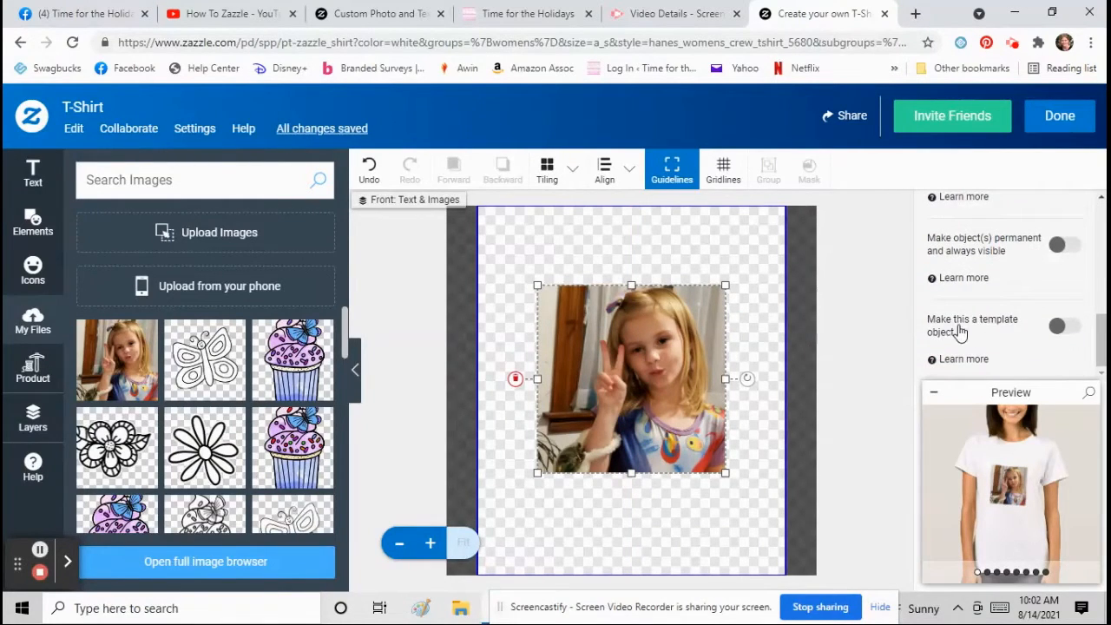
- Make the photo a replaceable template object with product page label 'Change Image 1'
left_click(1066, 327)
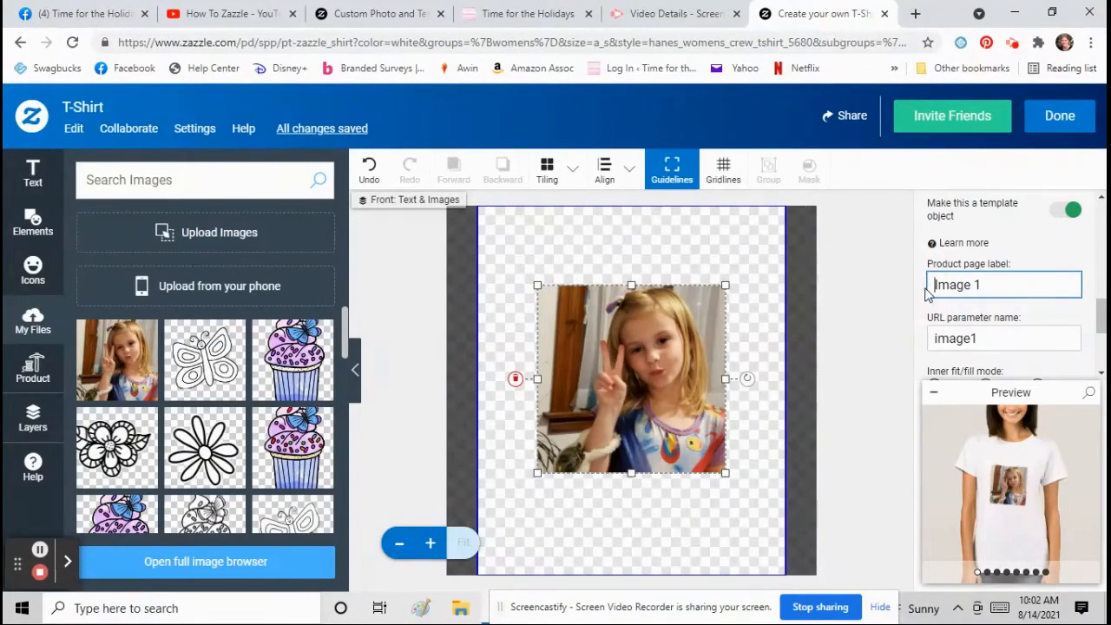
type("ge")
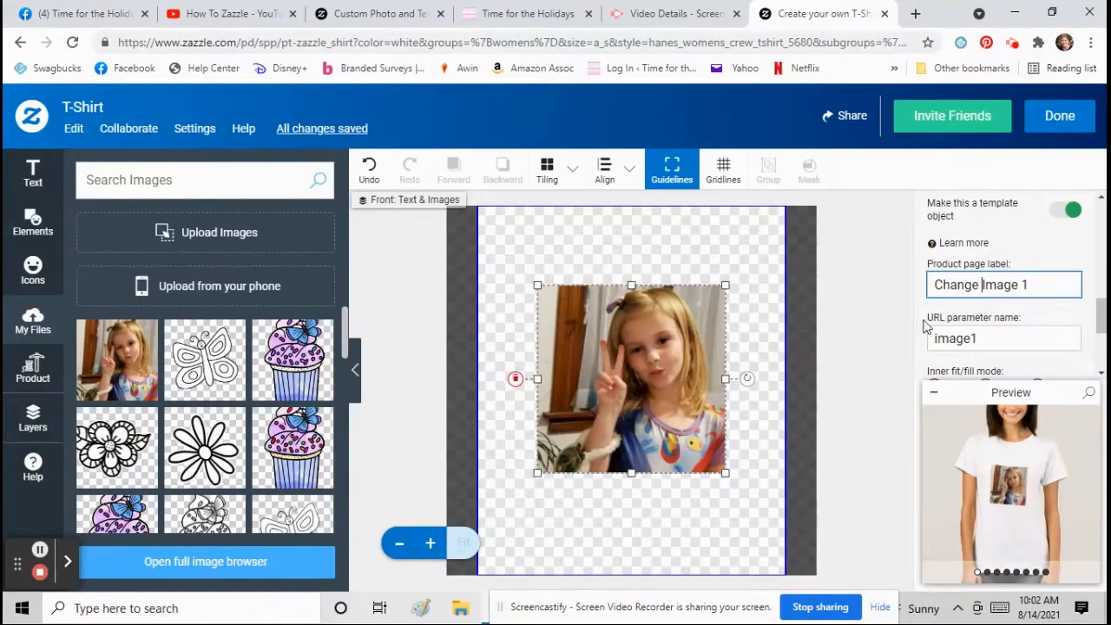
left_click(863, 315)
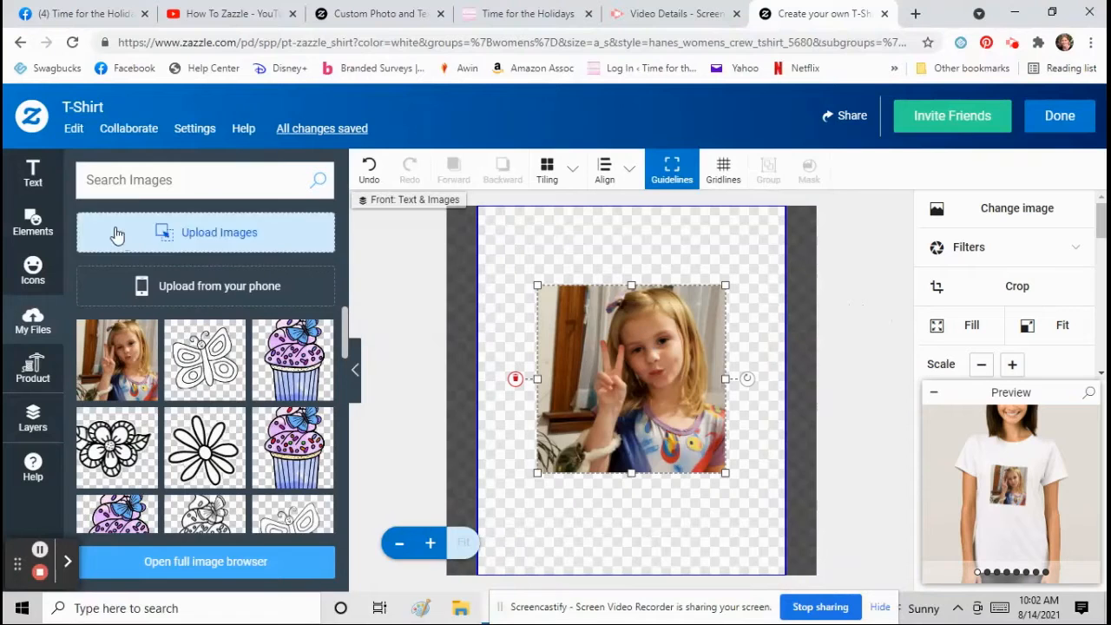
- Add an enlarged square with black border and fill, and send it behind the photo
left_click(35, 219)
left_click(206, 233)
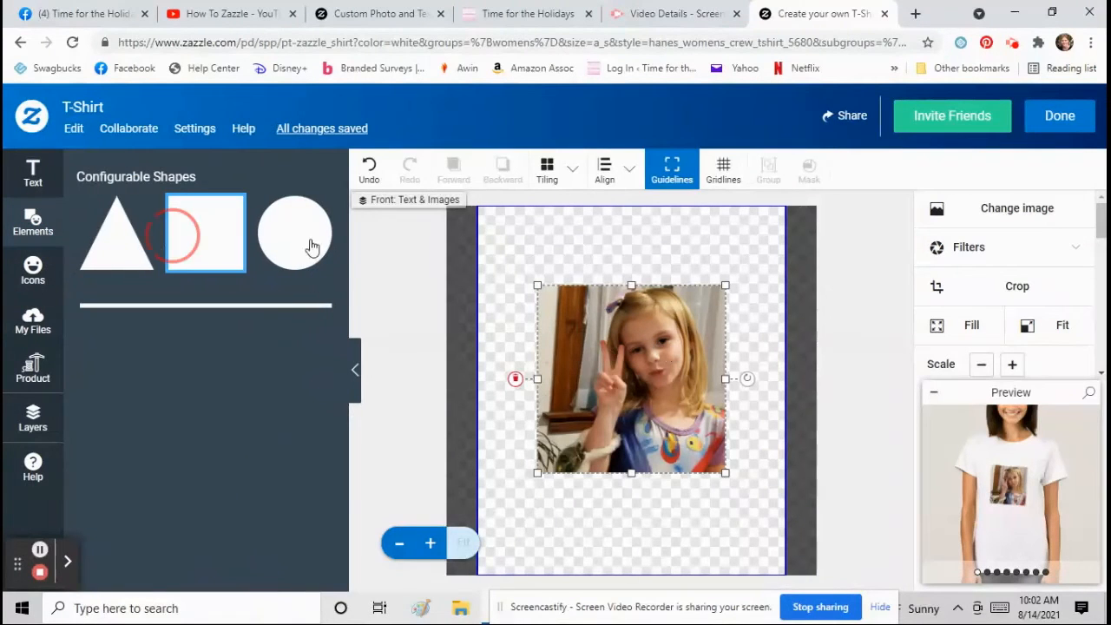
left_click(1013, 368)
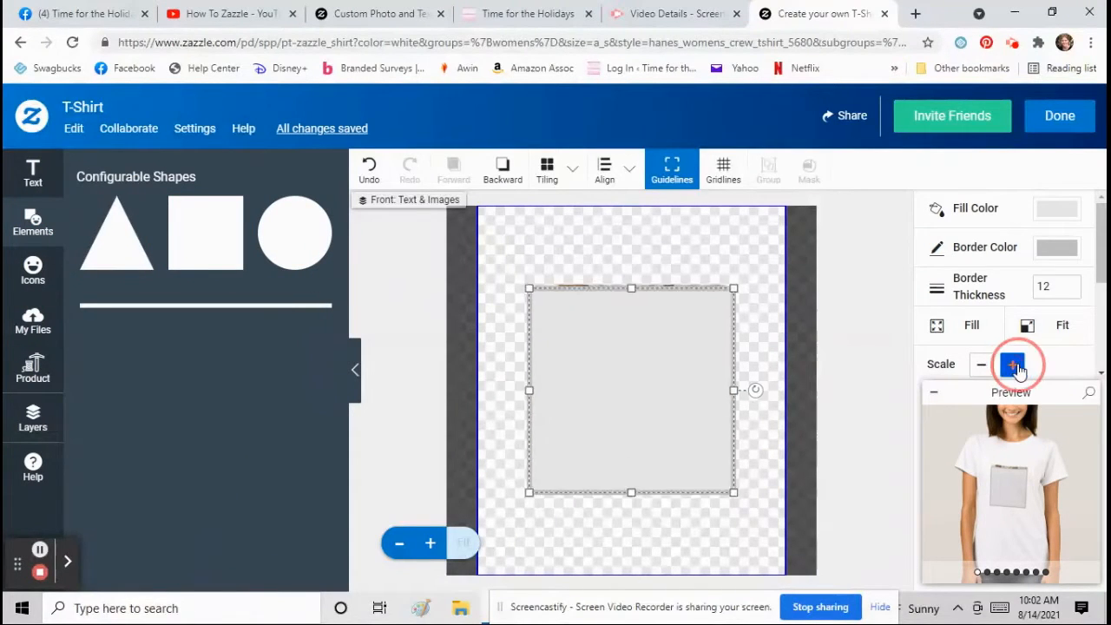
left_click_drag(660, 377, 663, 359)
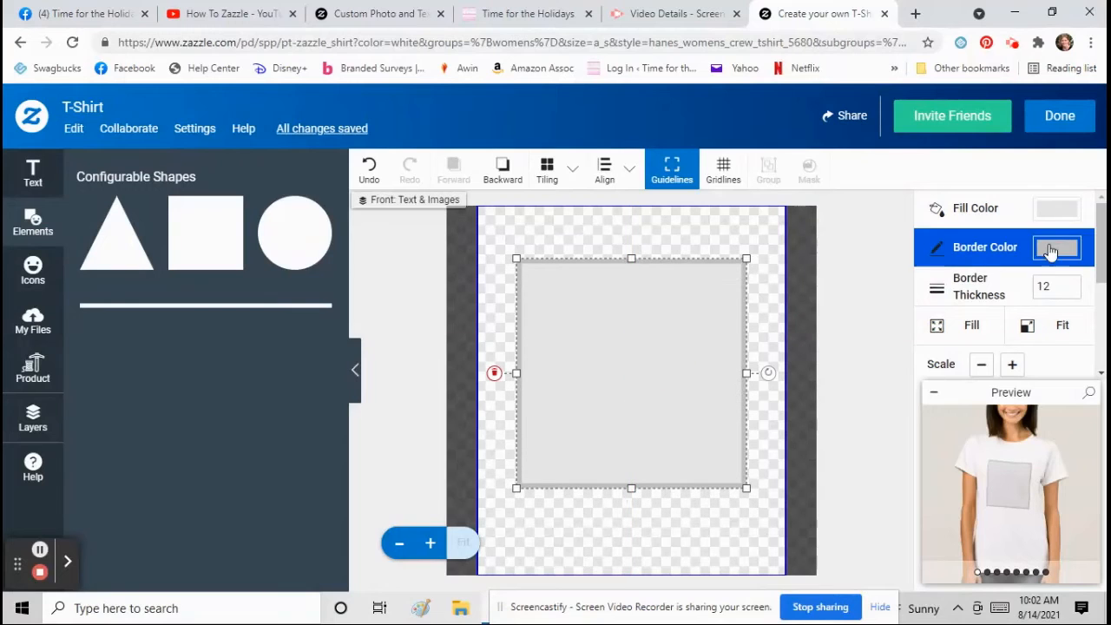
left_click(1057, 247)
left_click(1048, 292)
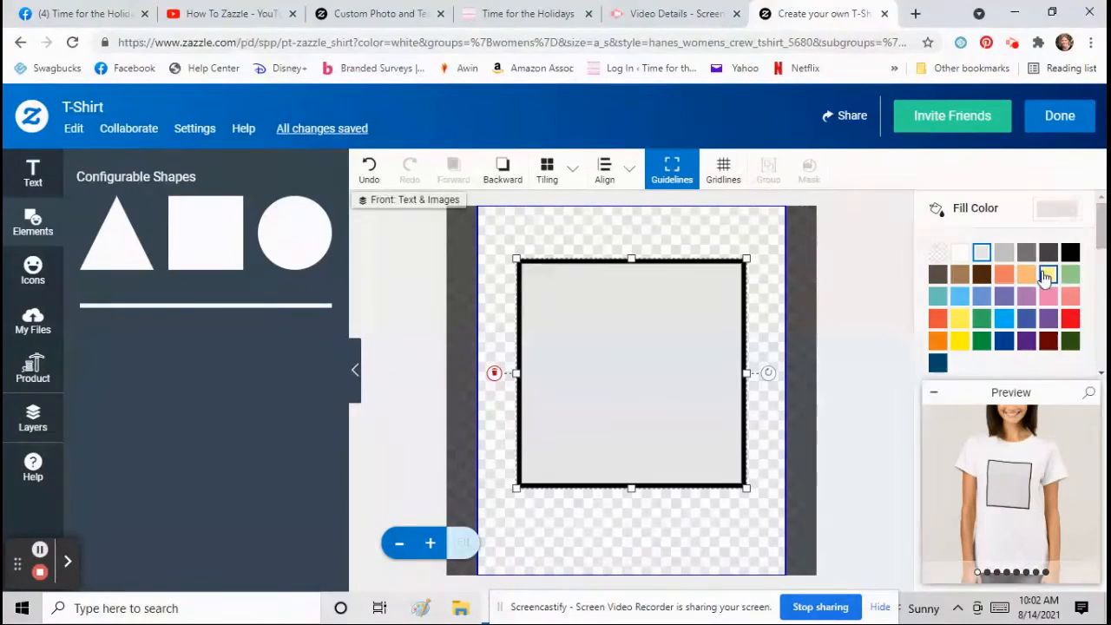
left_click(1071, 253)
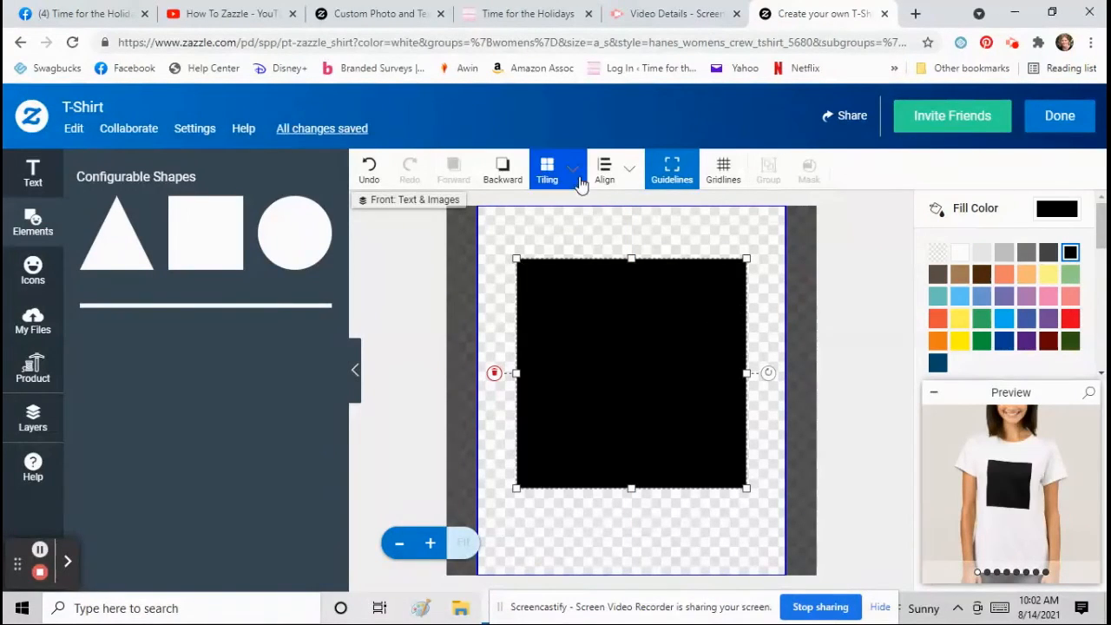
left_click(502, 173)
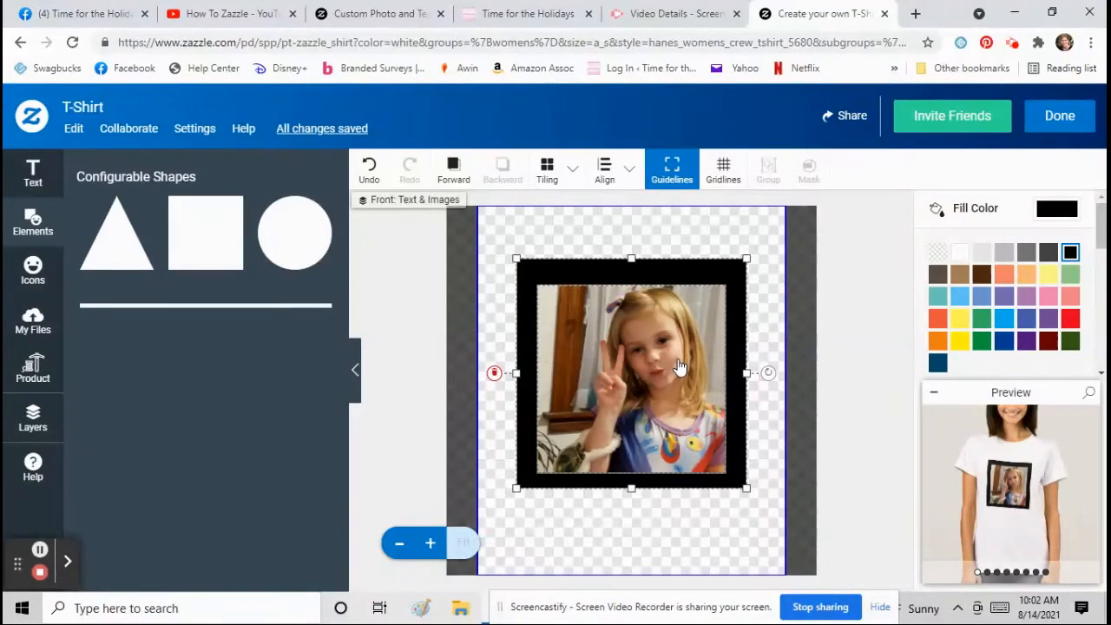
left_click_drag(640, 261, 645, 269)
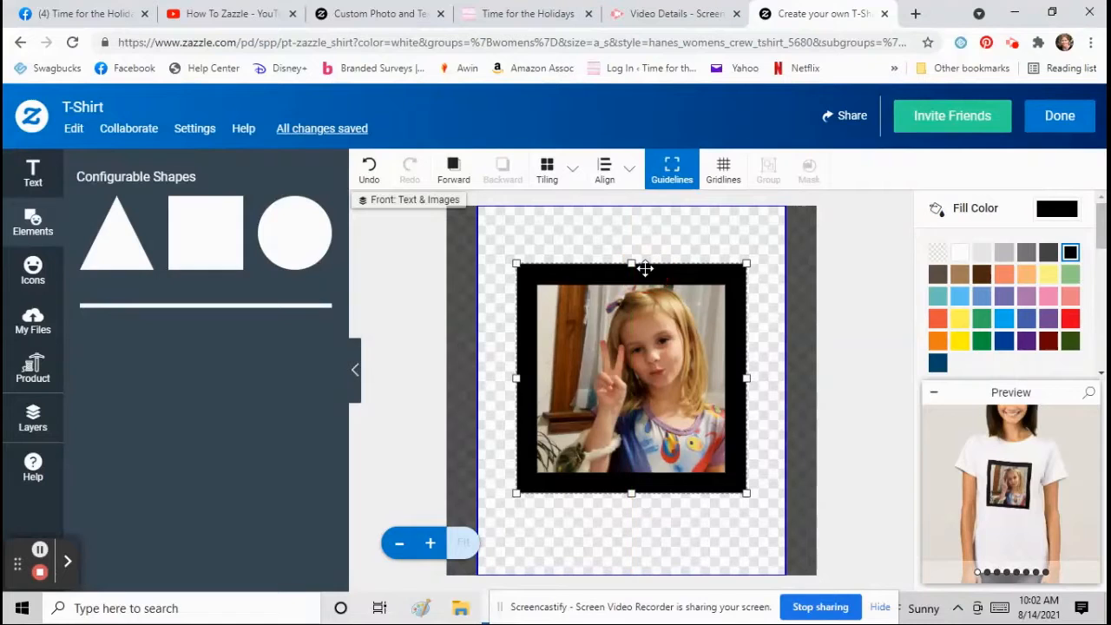
- Add '#1 Grandma' text at the shirt's top and shift the frame and photo down beneath it
left_click(32, 174)
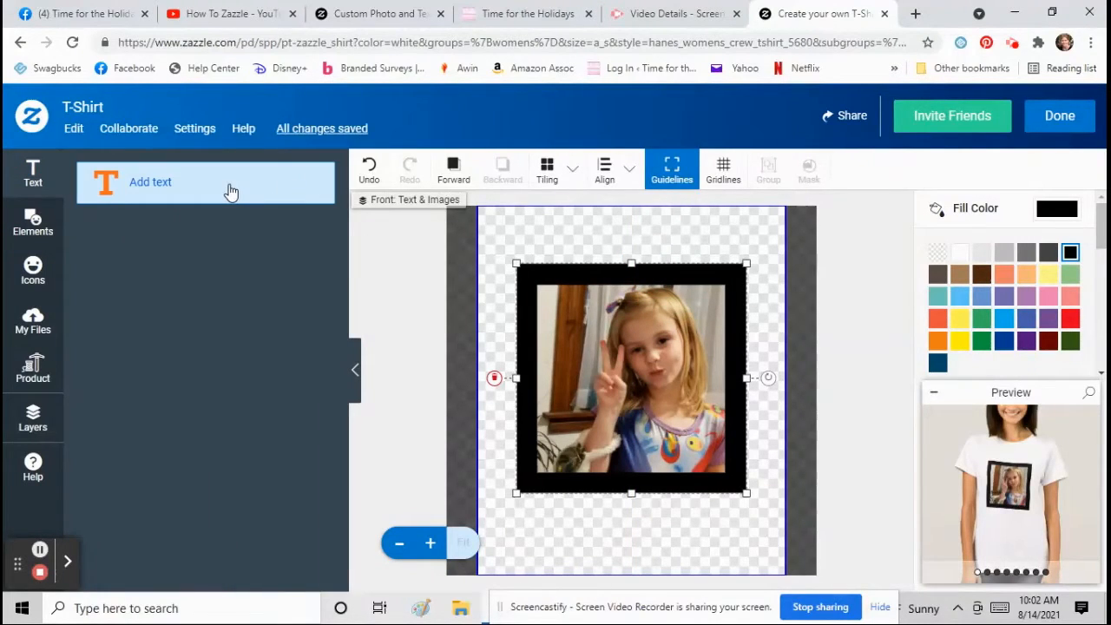
left_click(230, 191)
left_click(470, 327)
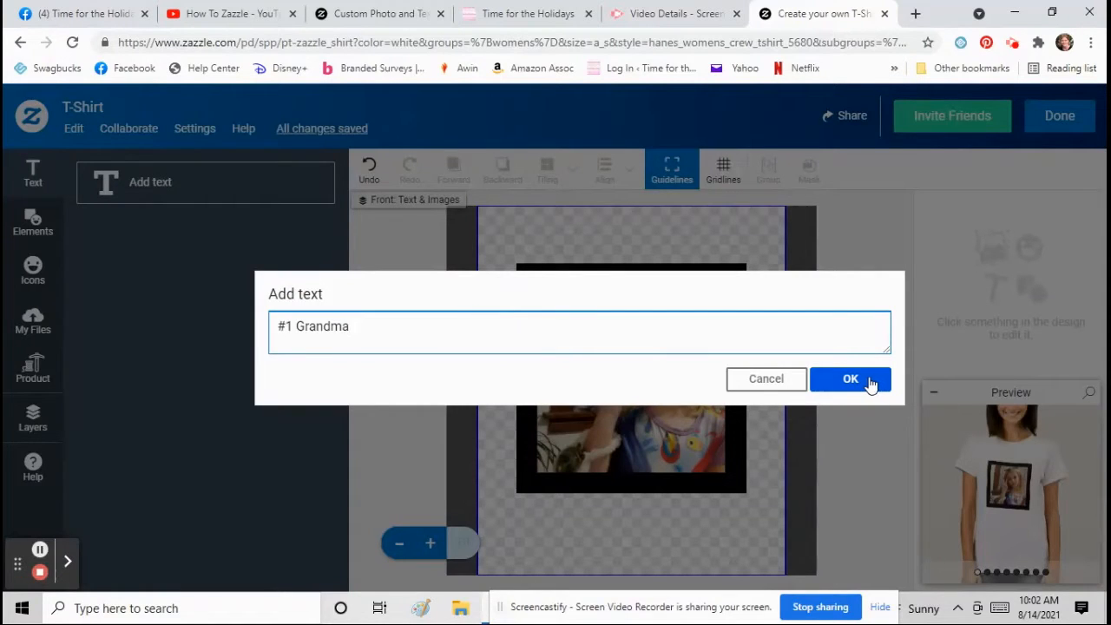
left_click(870, 384)
left_click_drag(678, 350, 665, 234)
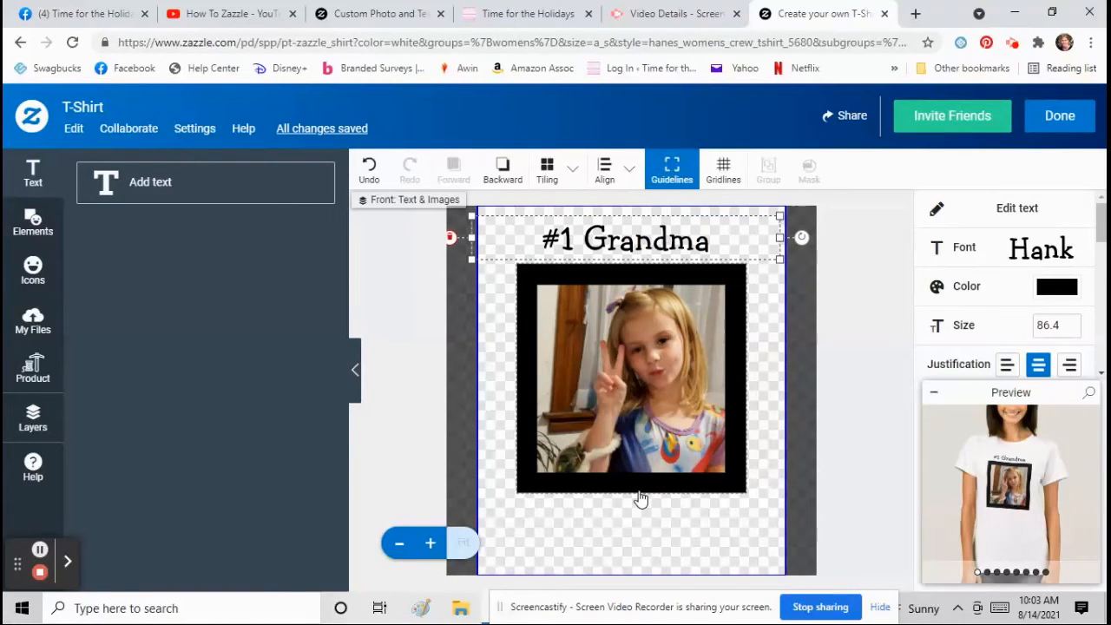
left_click_drag(638, 491, 642, 501)
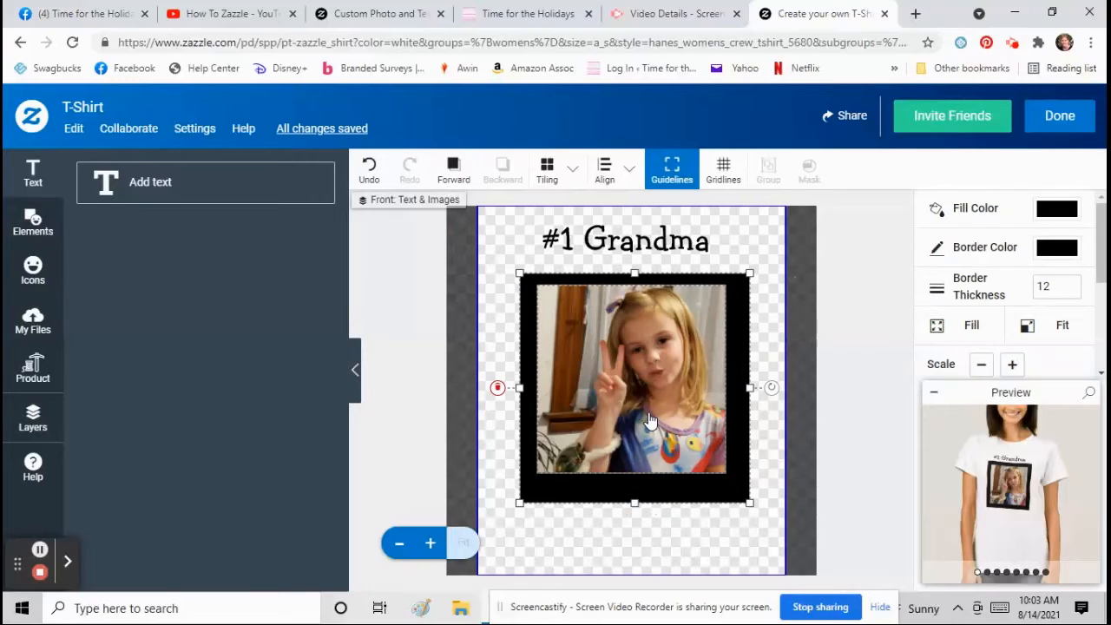
left_click_drag(648, 411, 652, 421)
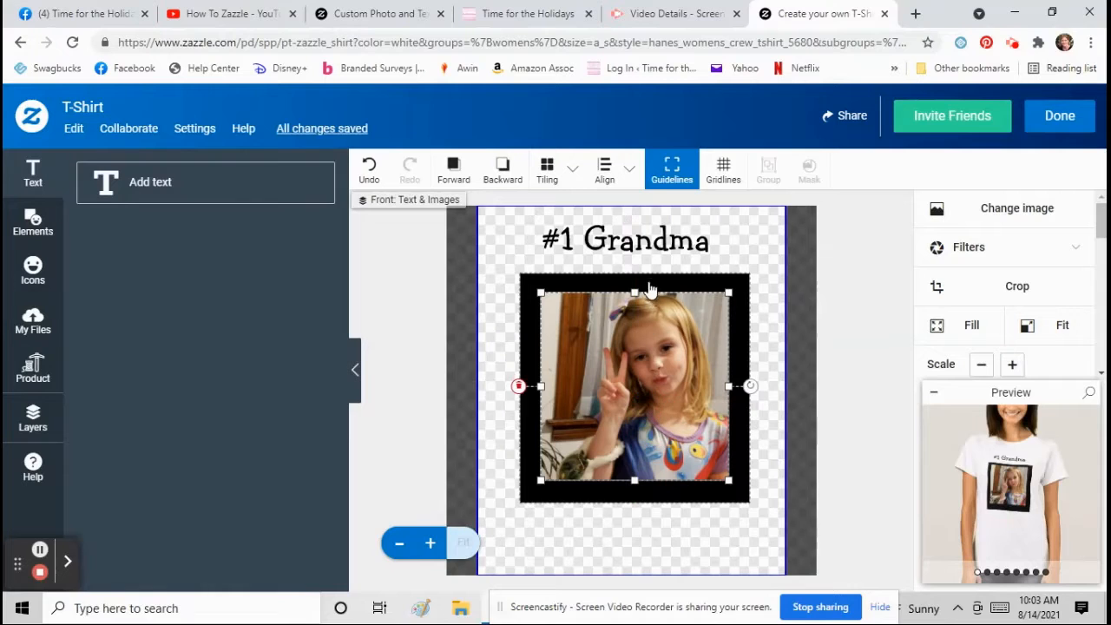
- Reword the '#1 Grandma' heading to 'I Love' and keep it centred
left_click(627, 228)
left_click(990, 213)
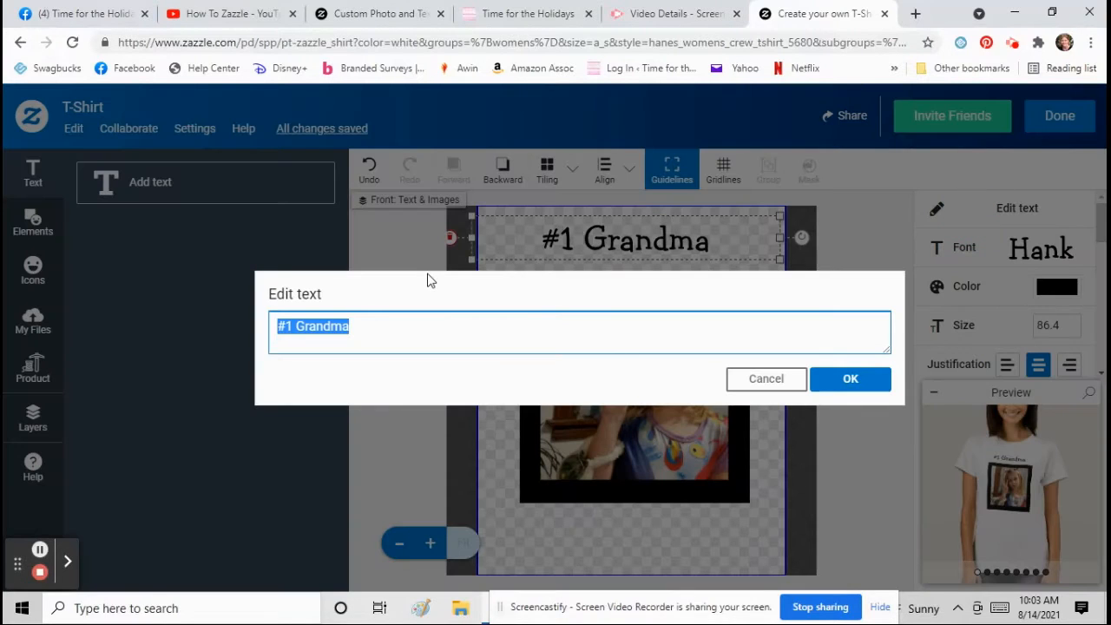
type("I Love")
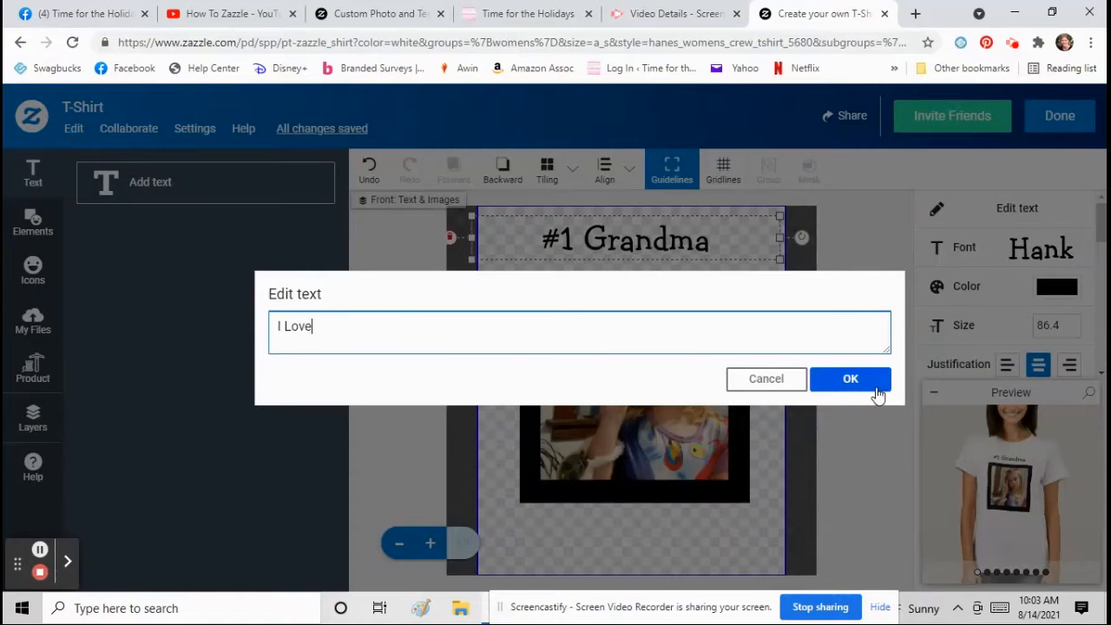
left_click(868, 388)
left_click_drag(657, 241, 658, 241)
- Add 'Being Grandma' text below the framed photo and tighten the frame's bottom edge
left_click(105, 183)
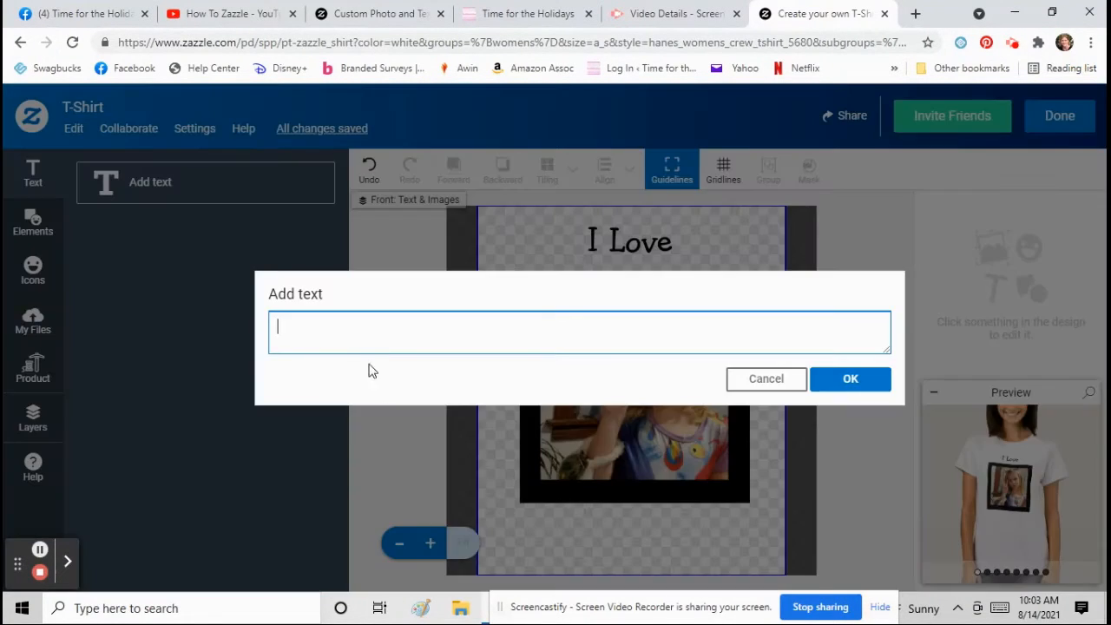
type("Being Grandma")
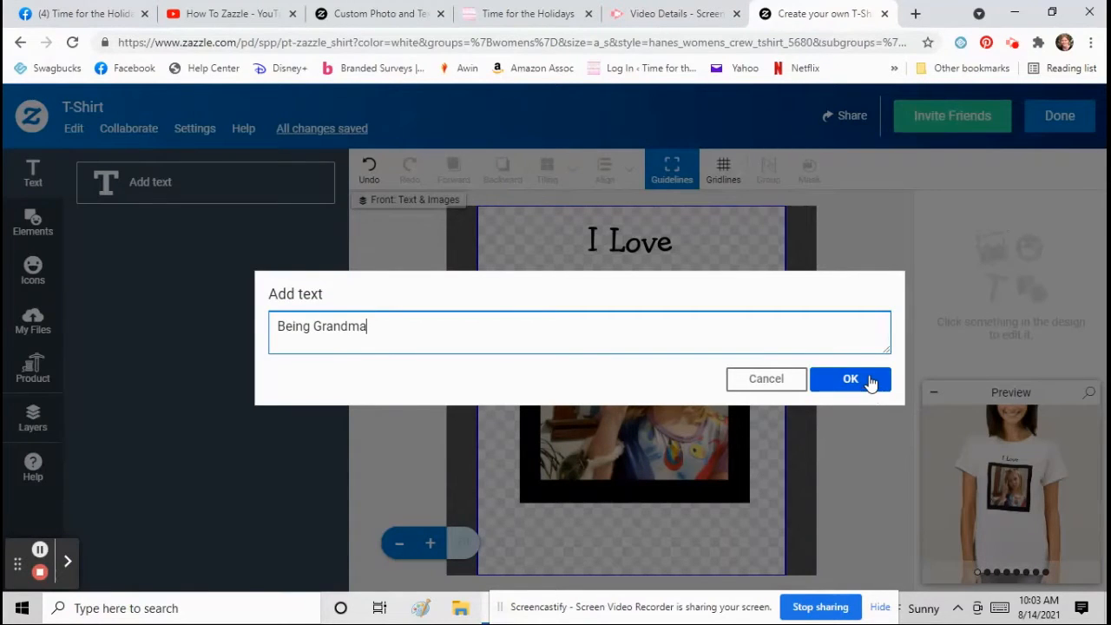
left_click(829, 382)
left_click_drag(671, 389, 673, 523)
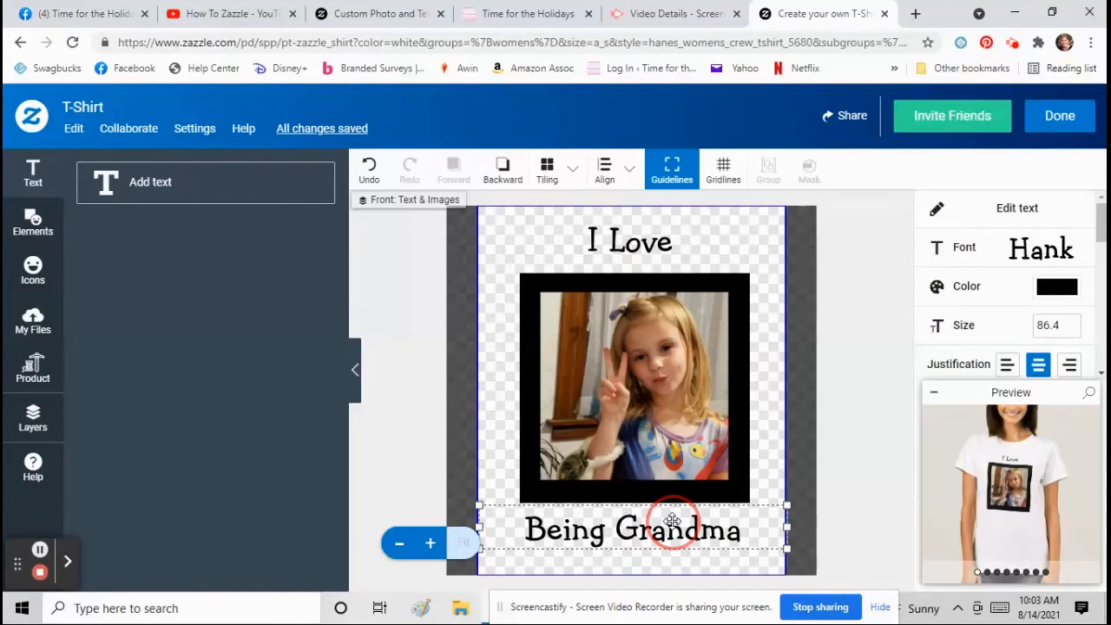
left_click_drag(673, 521, 673, 520)
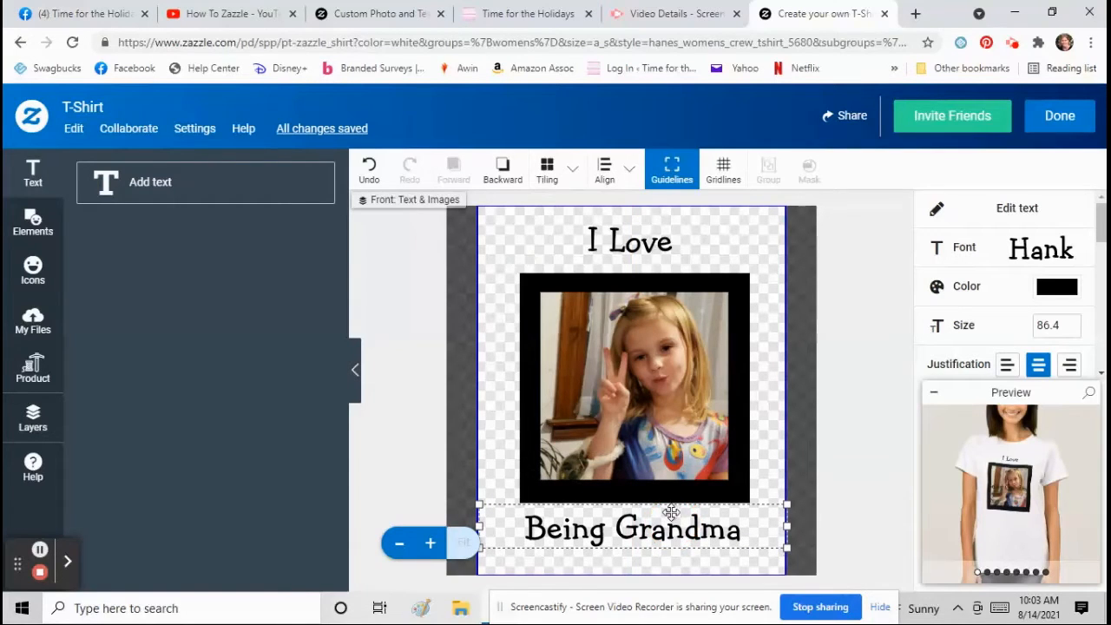
left_click(629, 399)
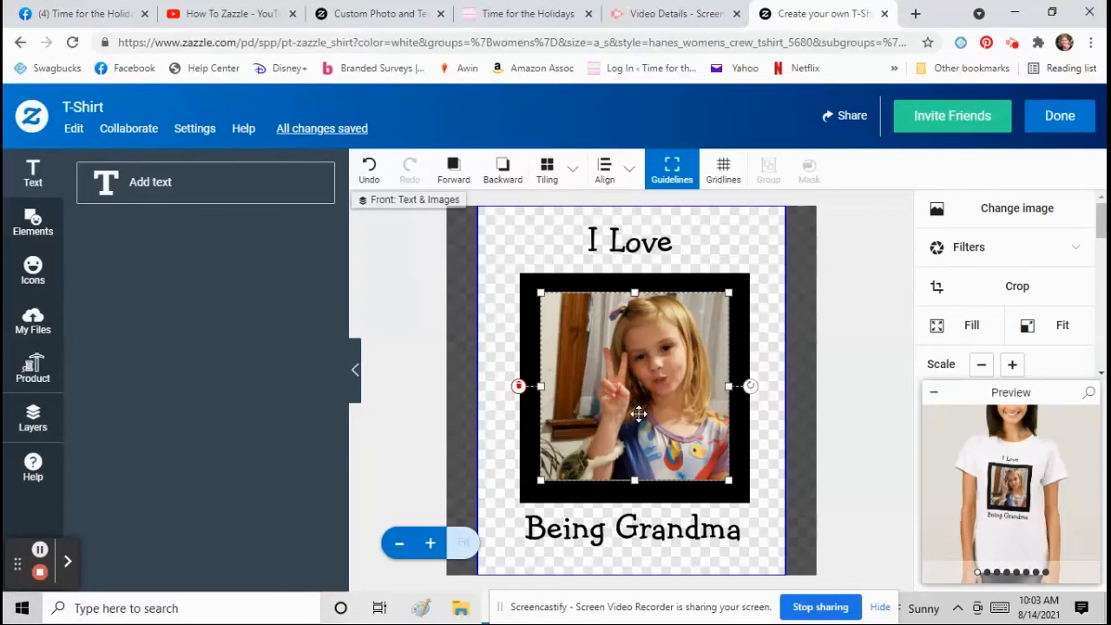
left_click(666, 503)
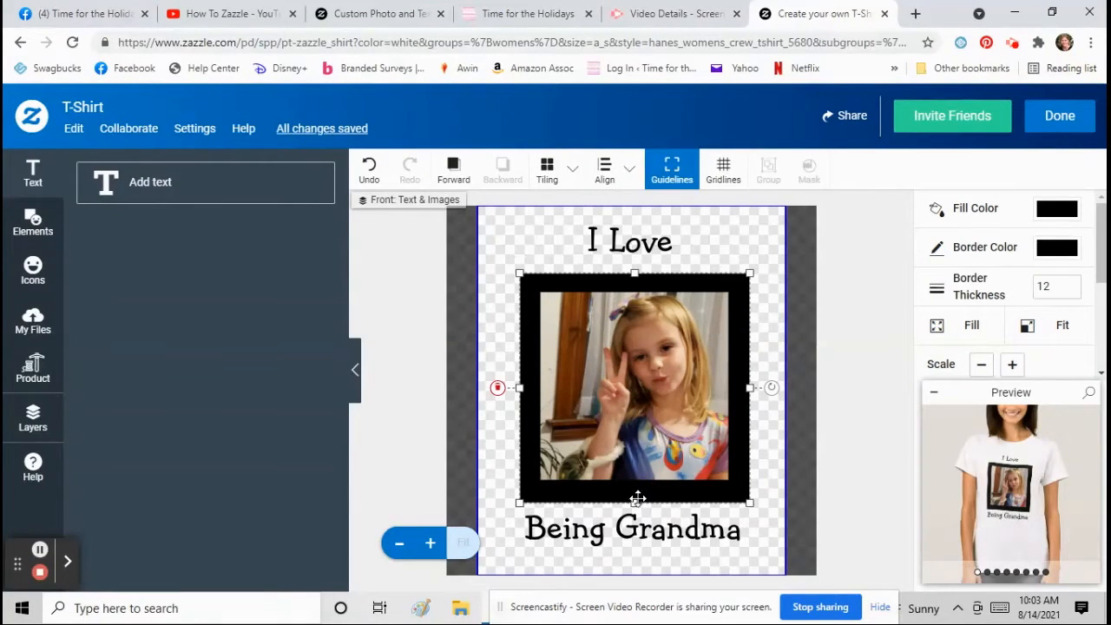
left_click_drag(636, 503, 636, 499)
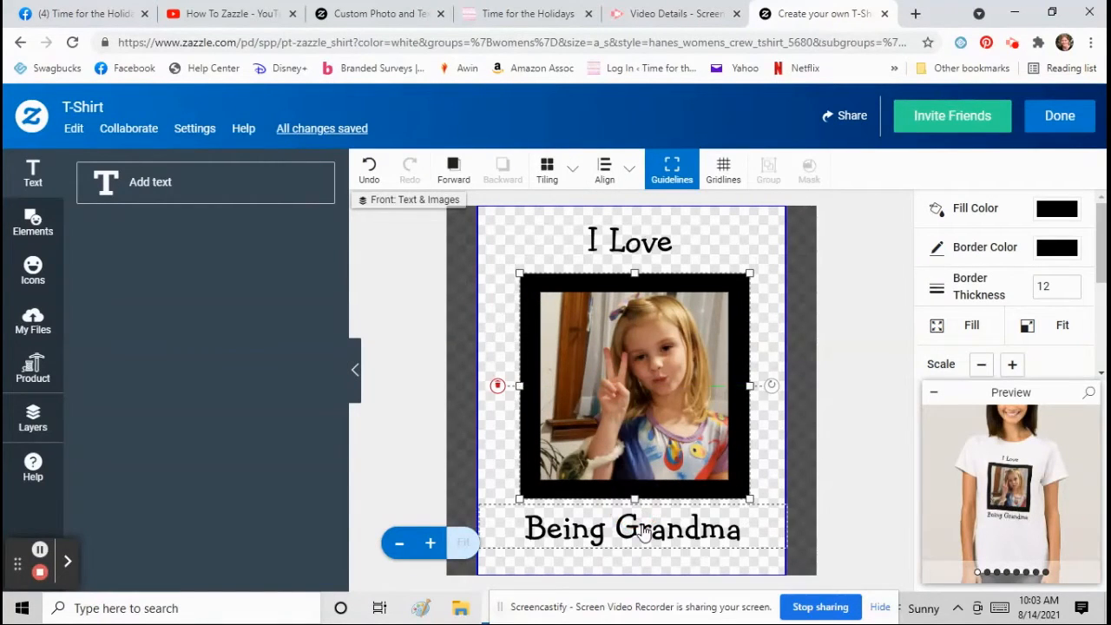
- Make 'I Love' a template object with its product page label prefixed 'Edit'
left_click(643, 251)
scroll(998, 295, "down", 5)
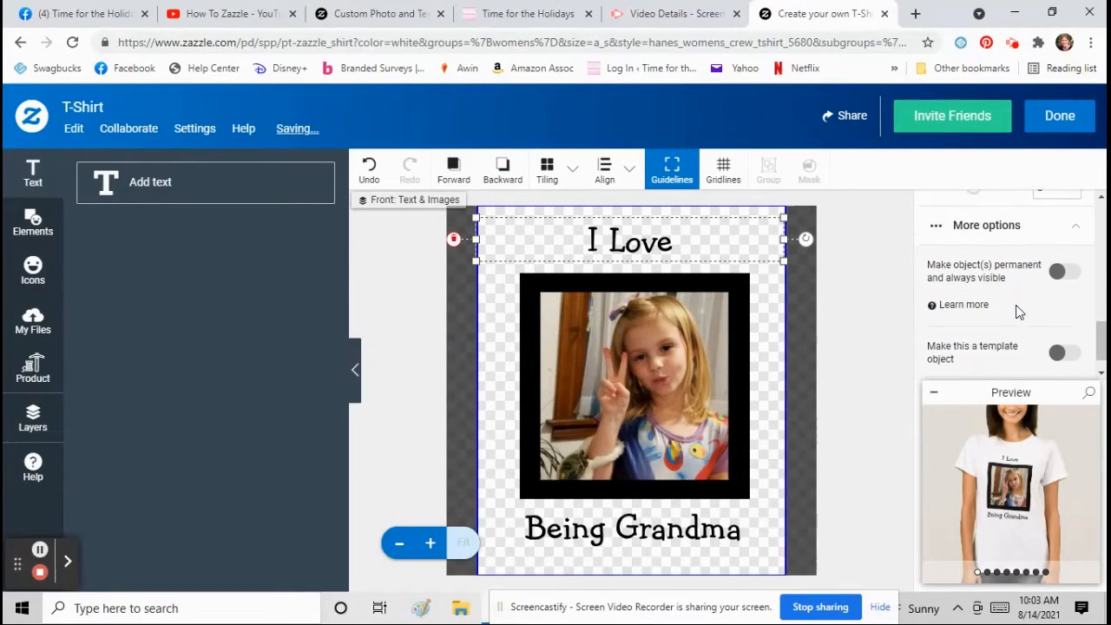
scroll(1020, 314, "down", 1)
left_click(1075, 327)
scroll(999, 330, "down", 3)
left_click(935, 284)
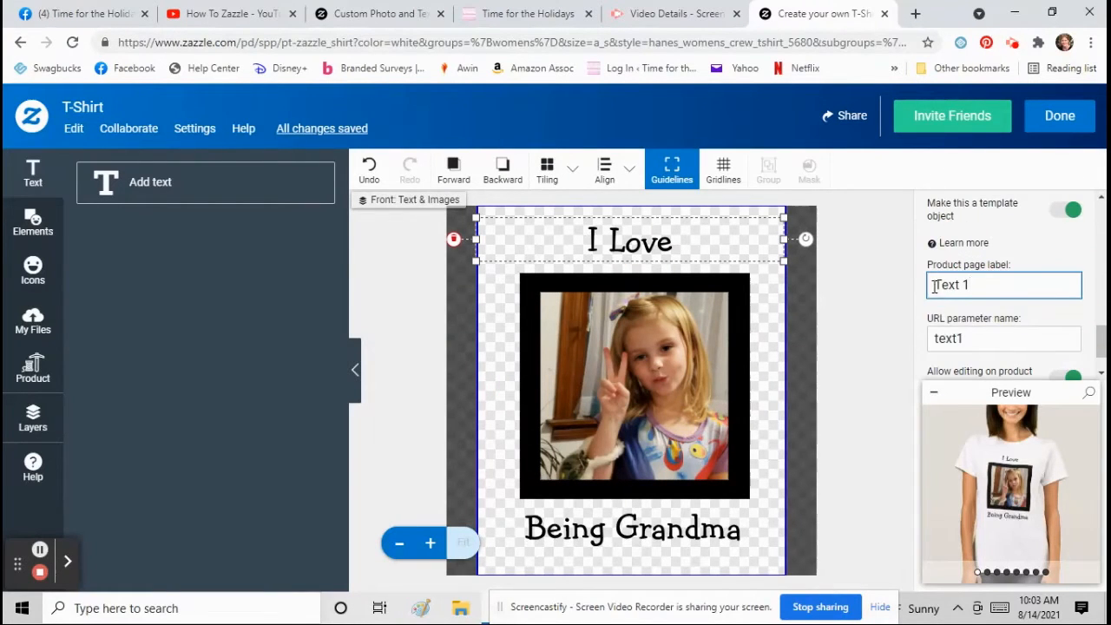
type("Edit")
- Make 'Being Grandma' a template object with an 'Edit' product page label
left_click(727, 538)
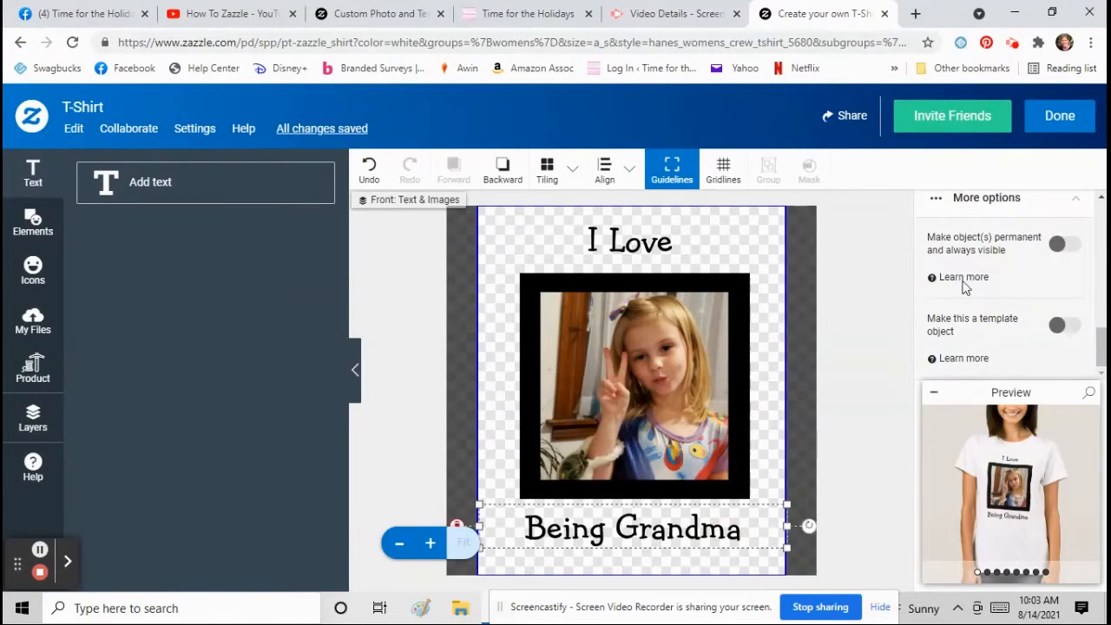
left_click(1061, 326)
left_click(930, 282)
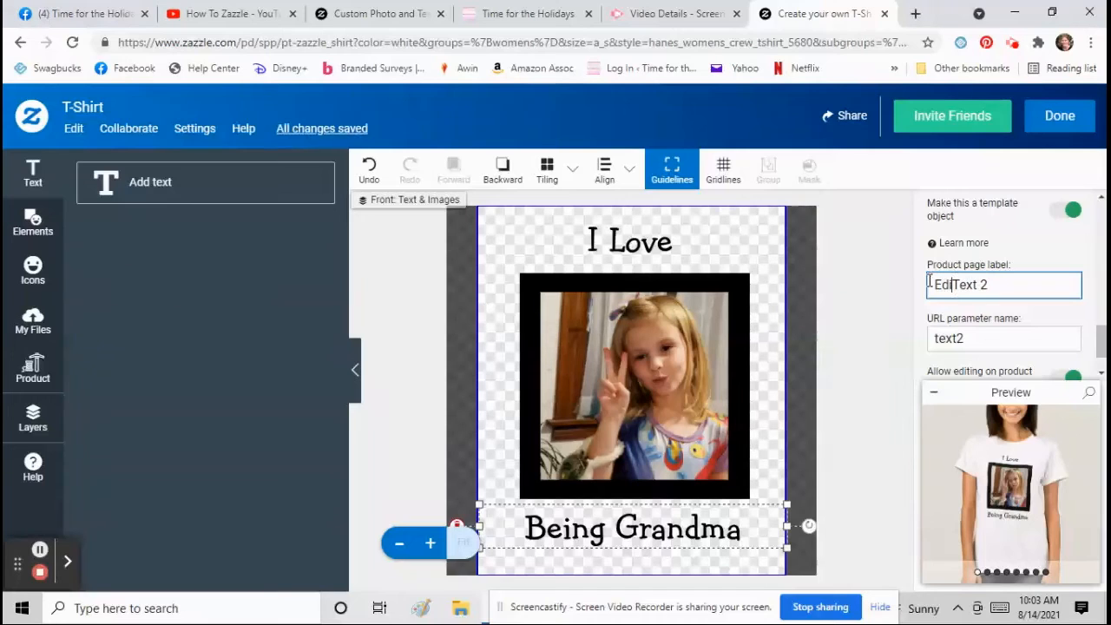
left_click(868, 330)
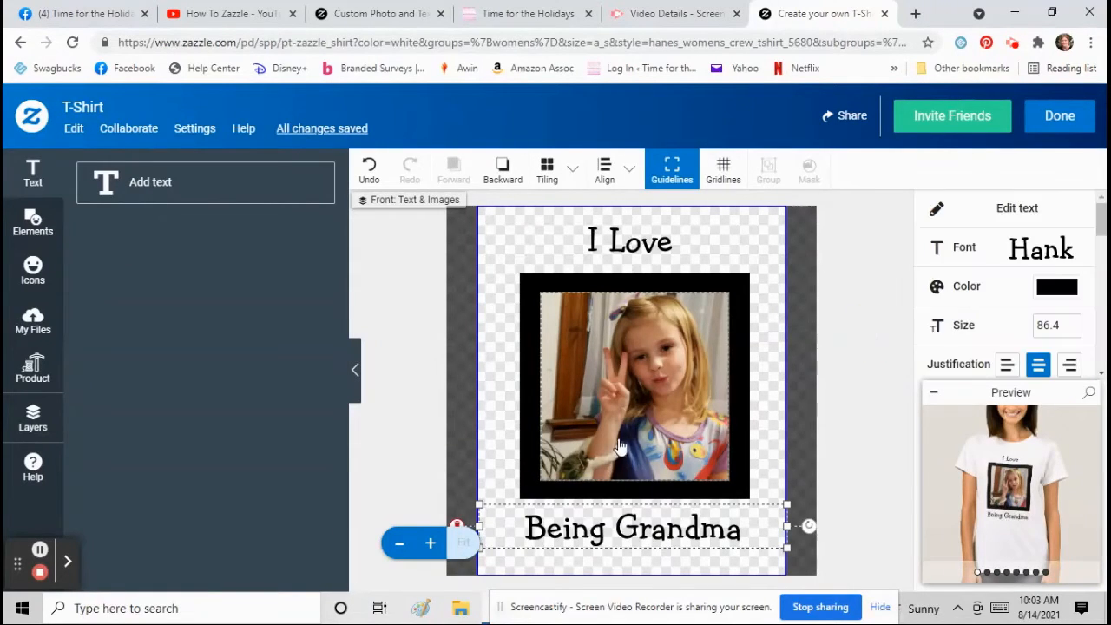
- Review the photo and both texts, and set the photo filter to No filter
left_click(627, 392)
left_click(631, 255)
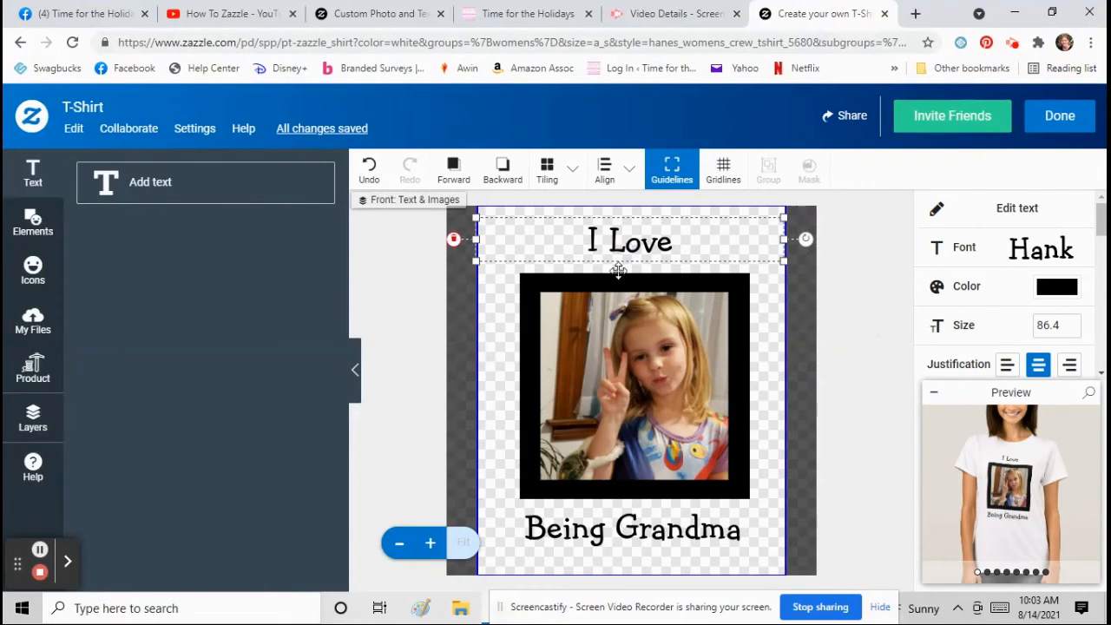
left_click(614, 538)
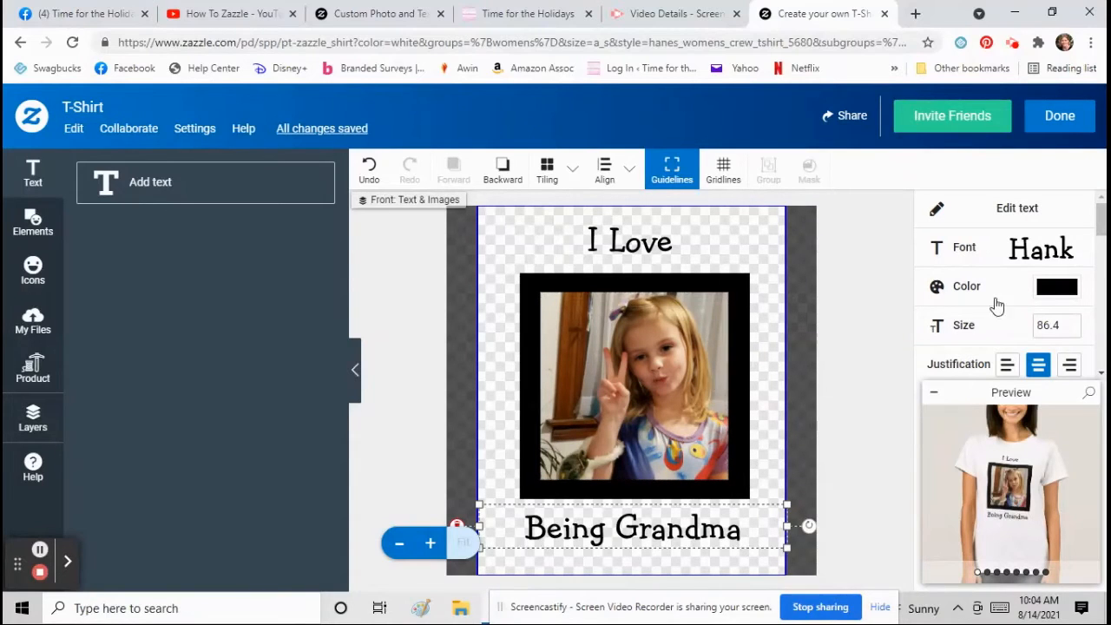
scroll(1061, 260, "down", 4)
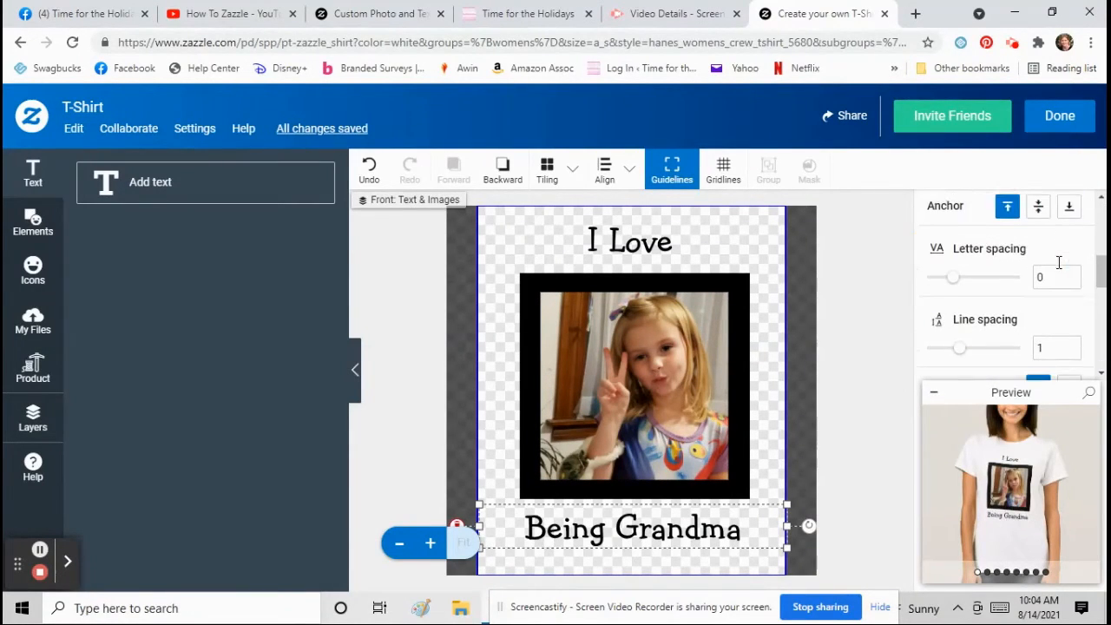
scroll(1059, 287, "up", 4)
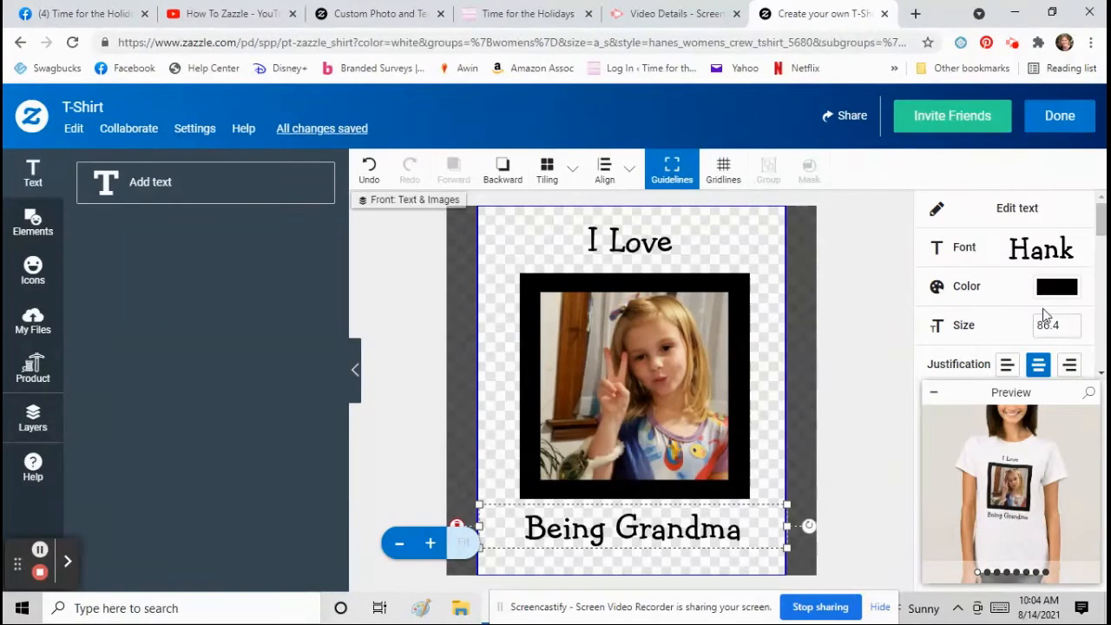
scroll(1047, 317, "down", 2)
scroll(1047, 317, "down", 8)
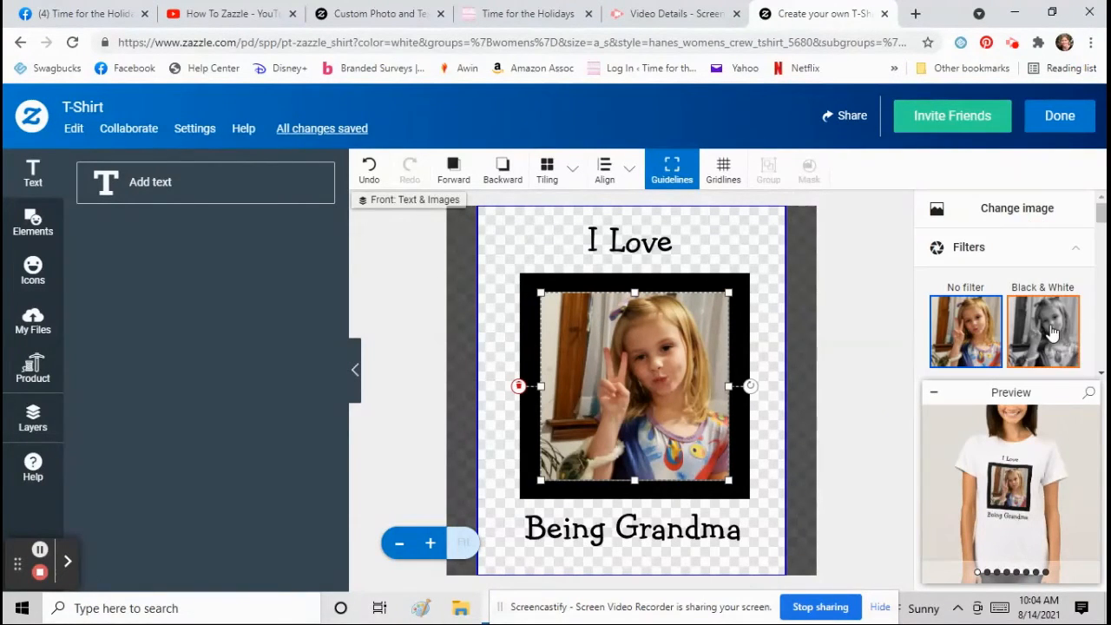
left_click(979, 341)
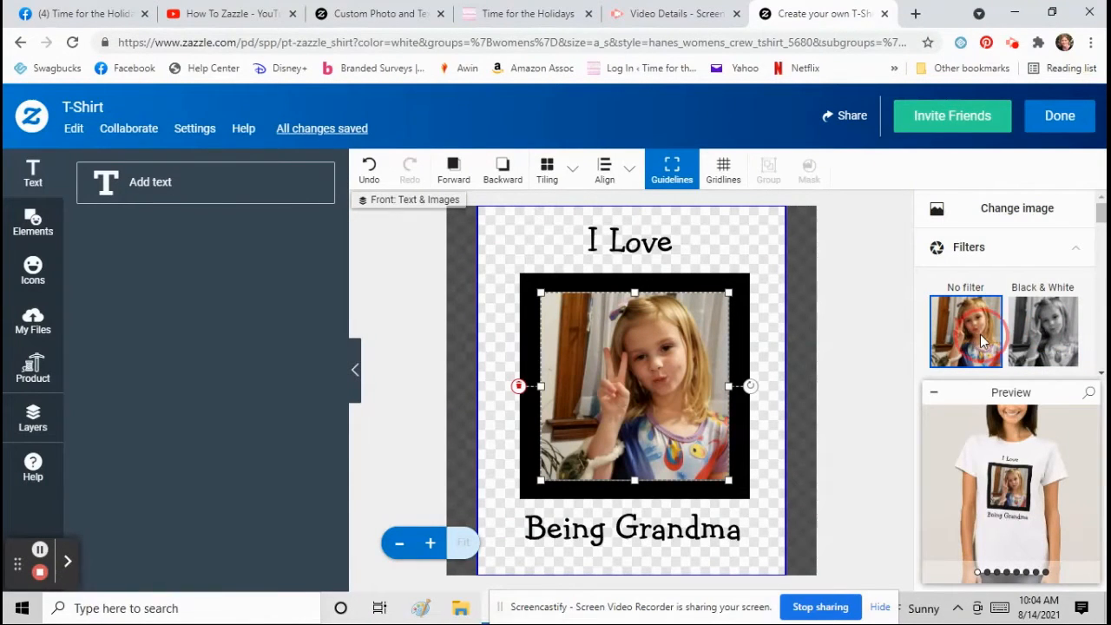
left_click(1053, 124)
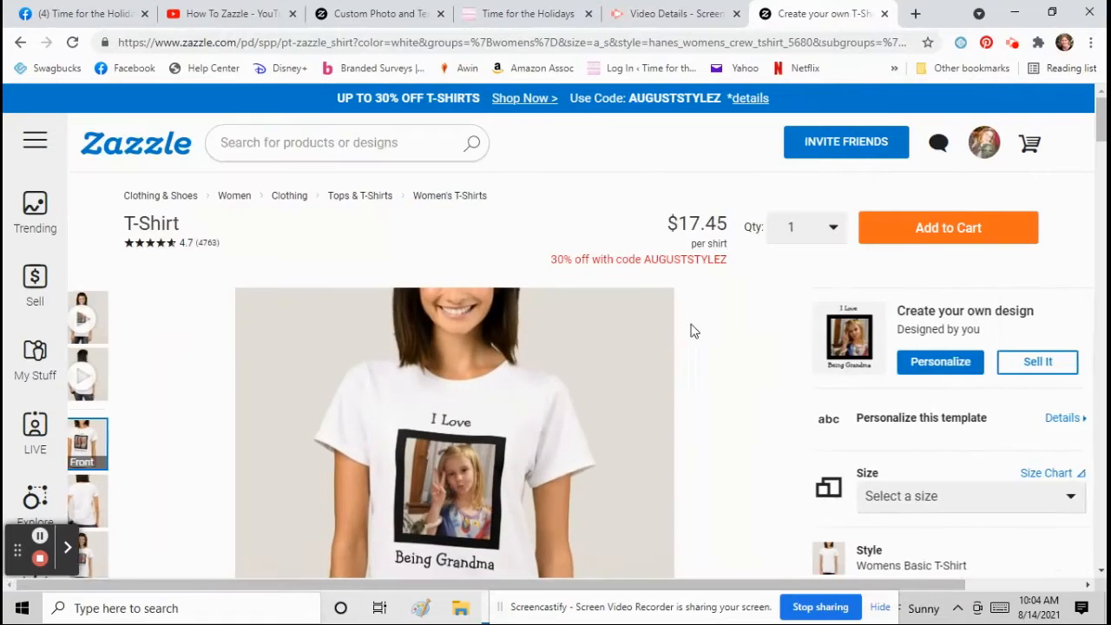
scroll(689, 330, "down", 1)
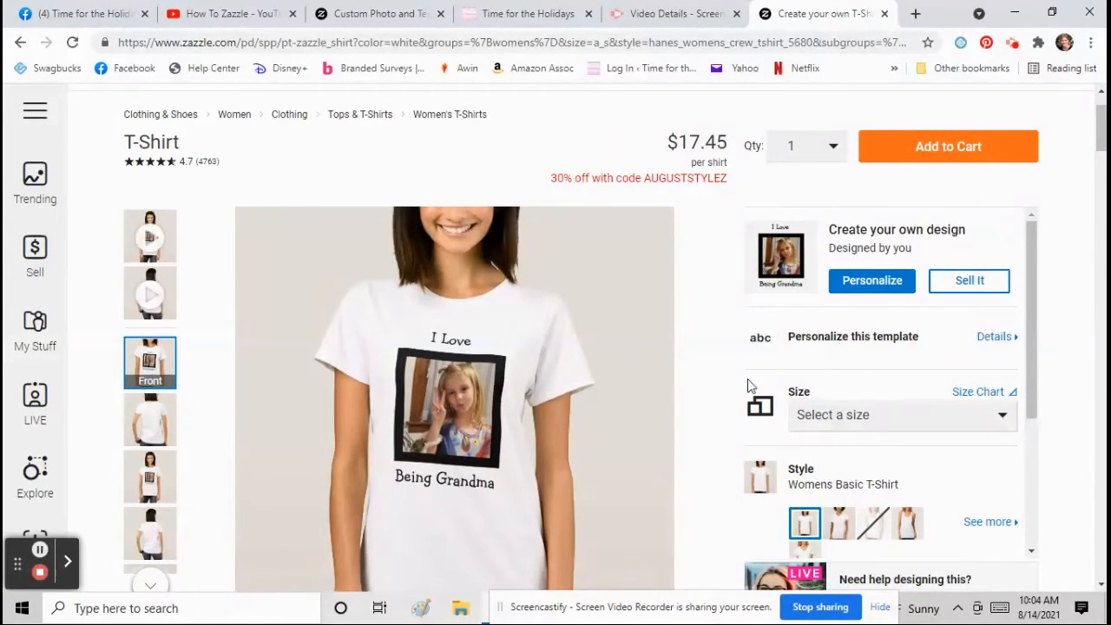
scroll(854, 363, "down", 1)
scroll(835, 356, "up", 1)
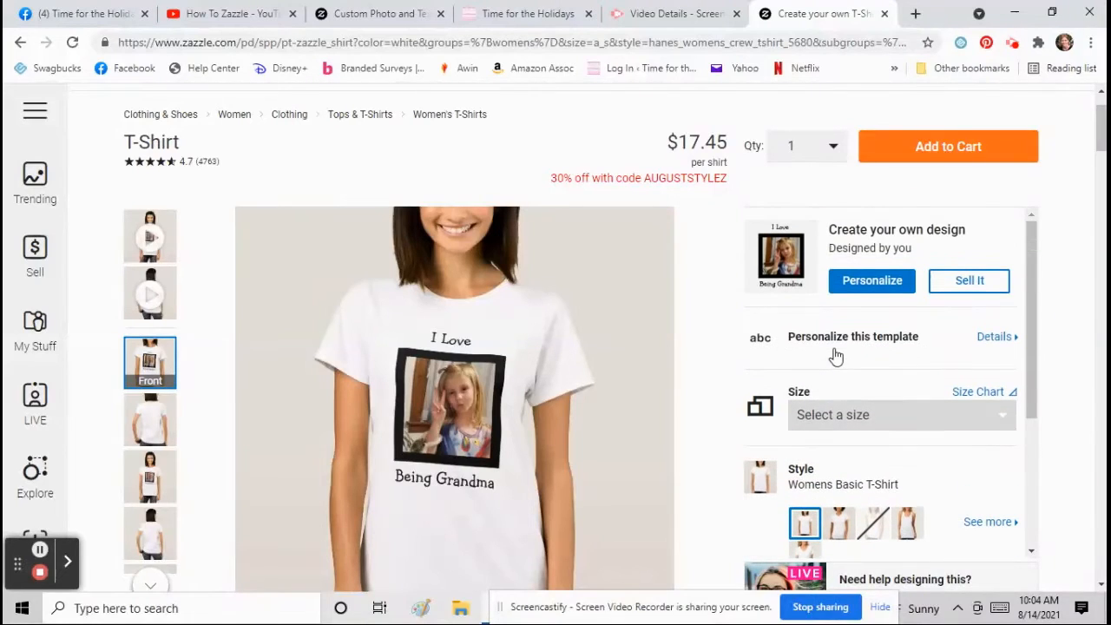
left_click(870, 281)
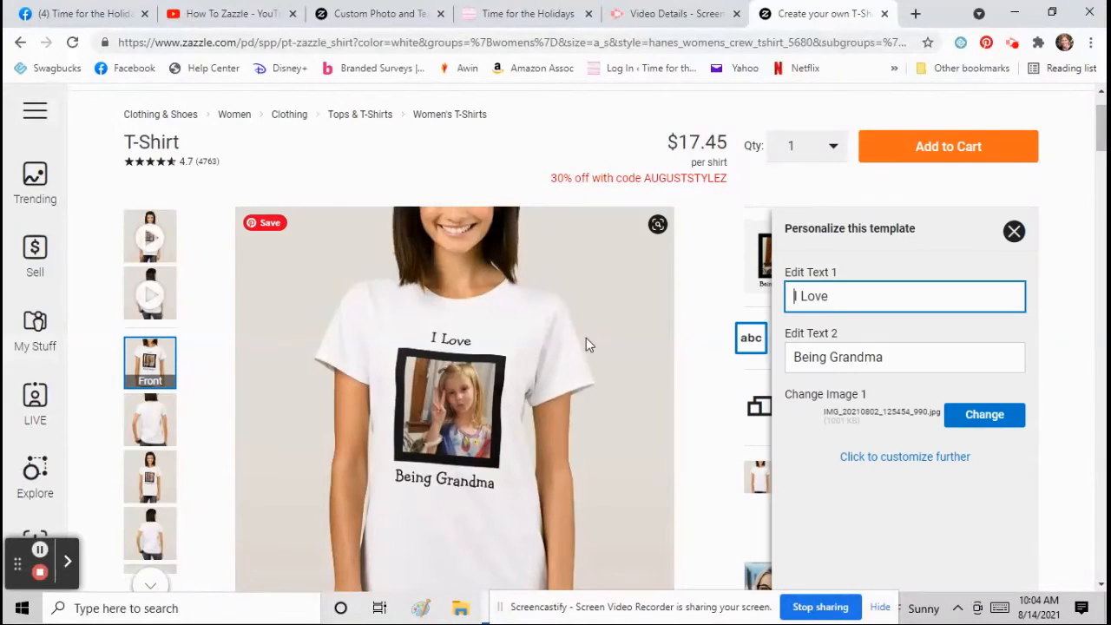
left_click(889, 463)
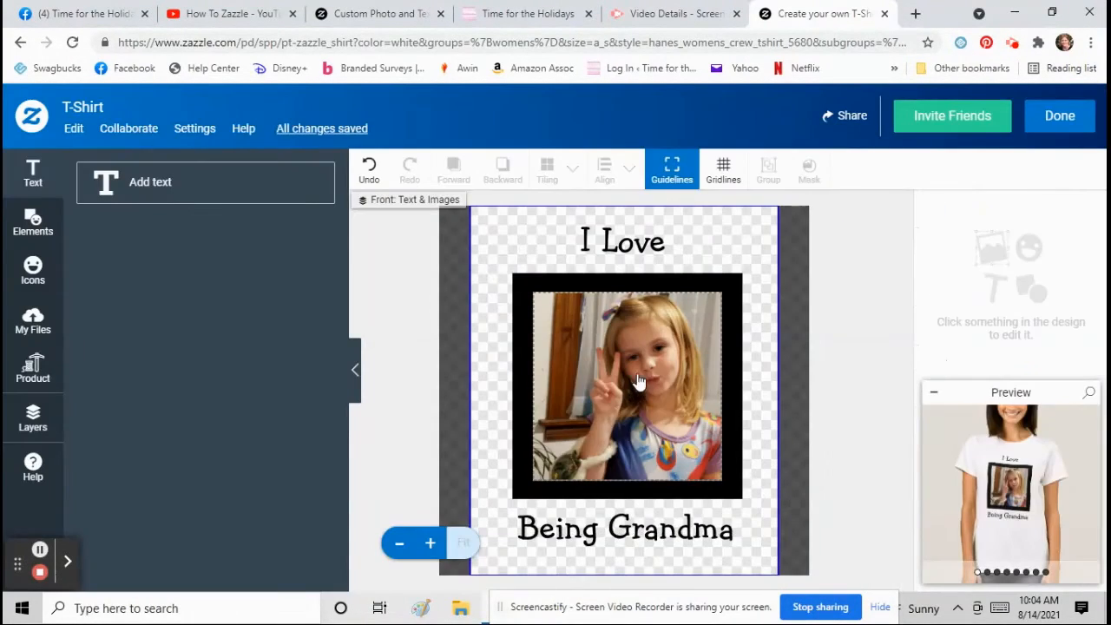
- Shrink the photo and its black frame slightly
left_click(640, 382)
left_click(980, 368)
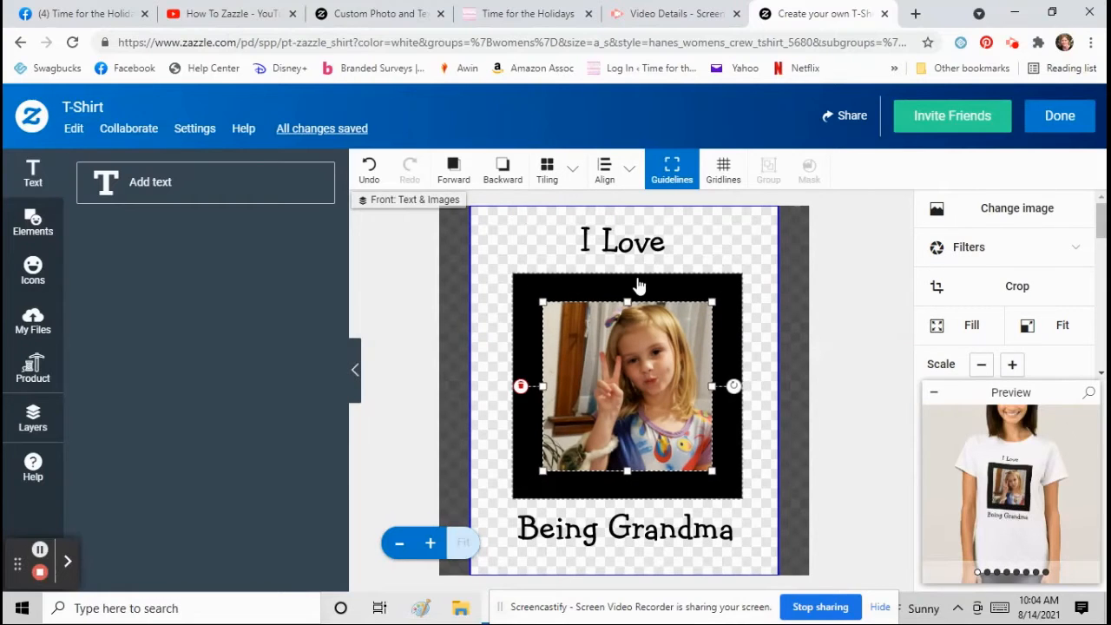
left_click(640, 284)
left_click(980, 367)
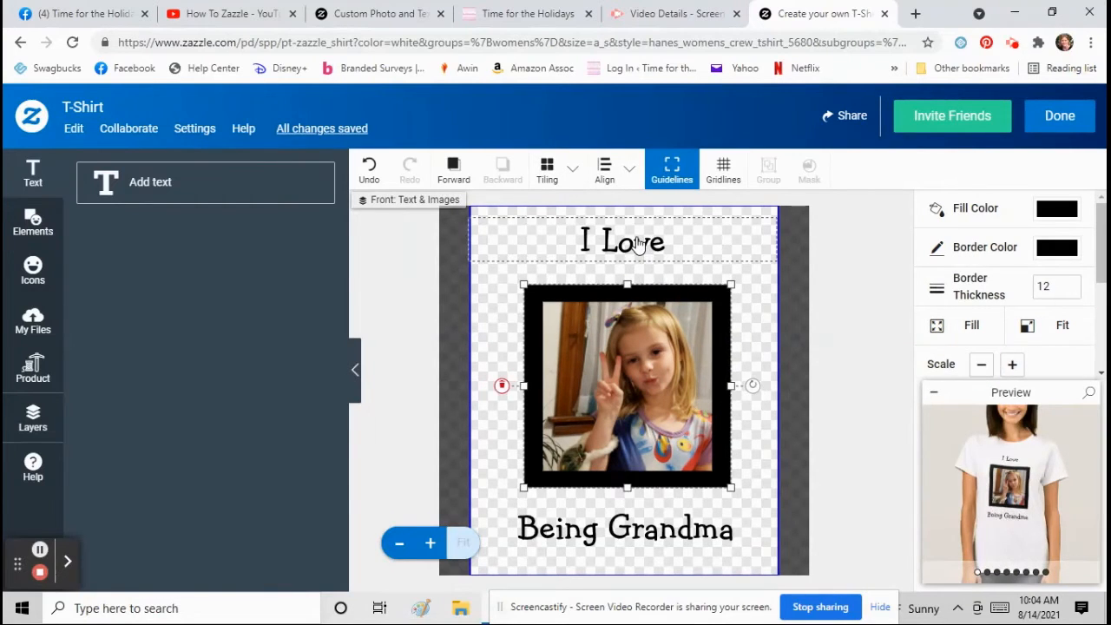
- Move 'I Love' down and 'Being Grandma' up toward the frame, then finish with Done
left_click_drag(640, 239, 640, 255)
left_click_drag(632, 529, 626, 514)
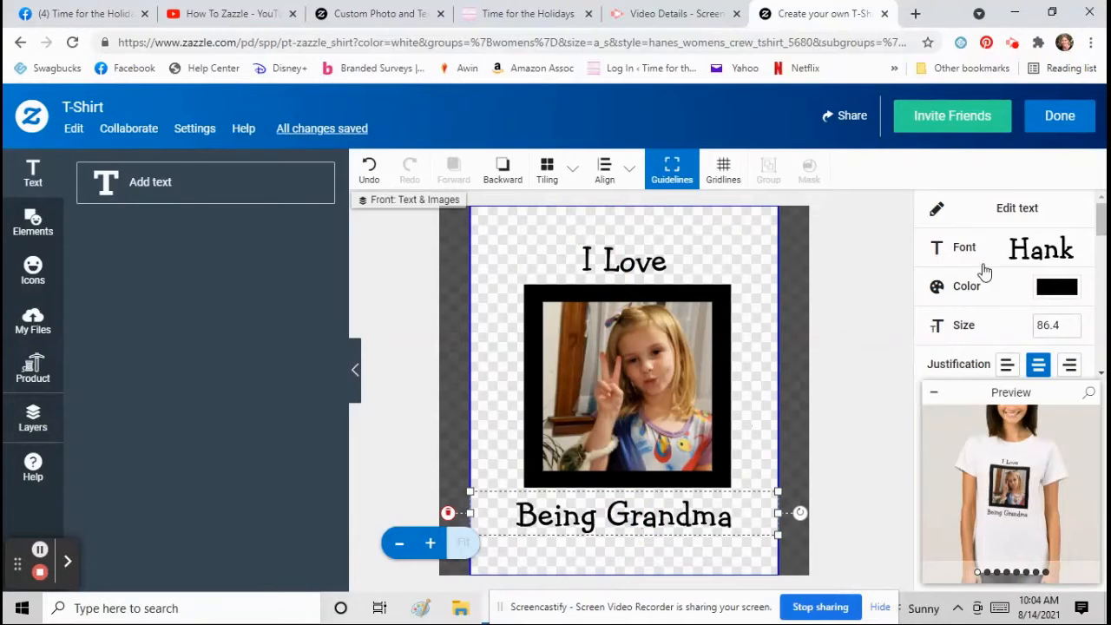
left_click(1063, 119)
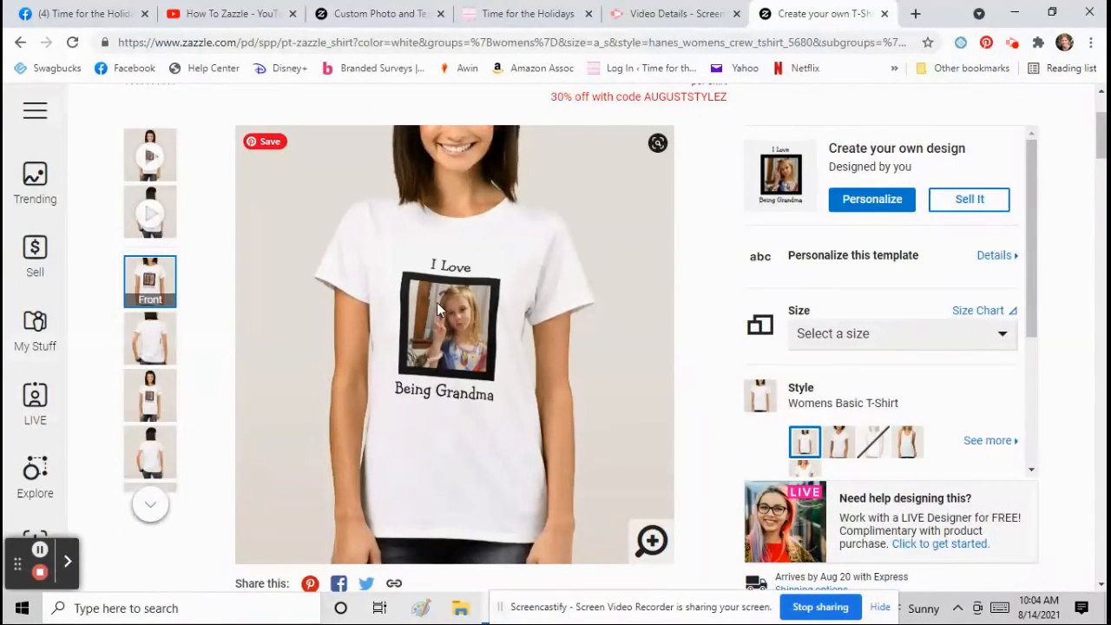
- Review the Edit Text 1/2 and image fields in Personalize, then close the panel
left_click(893, 261)
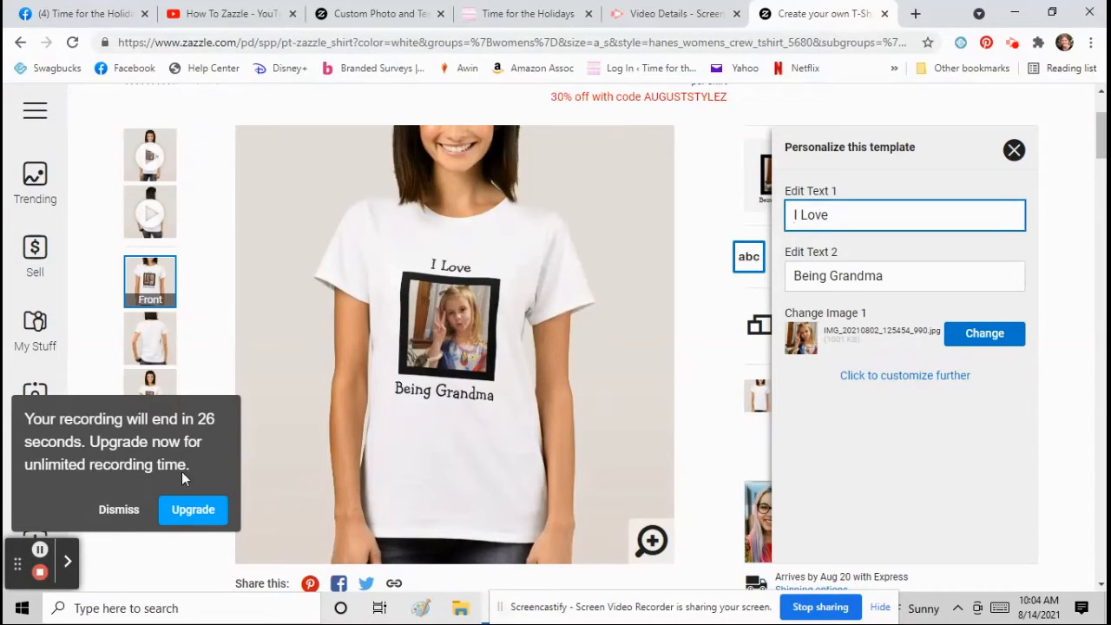
left_click(122, 510)
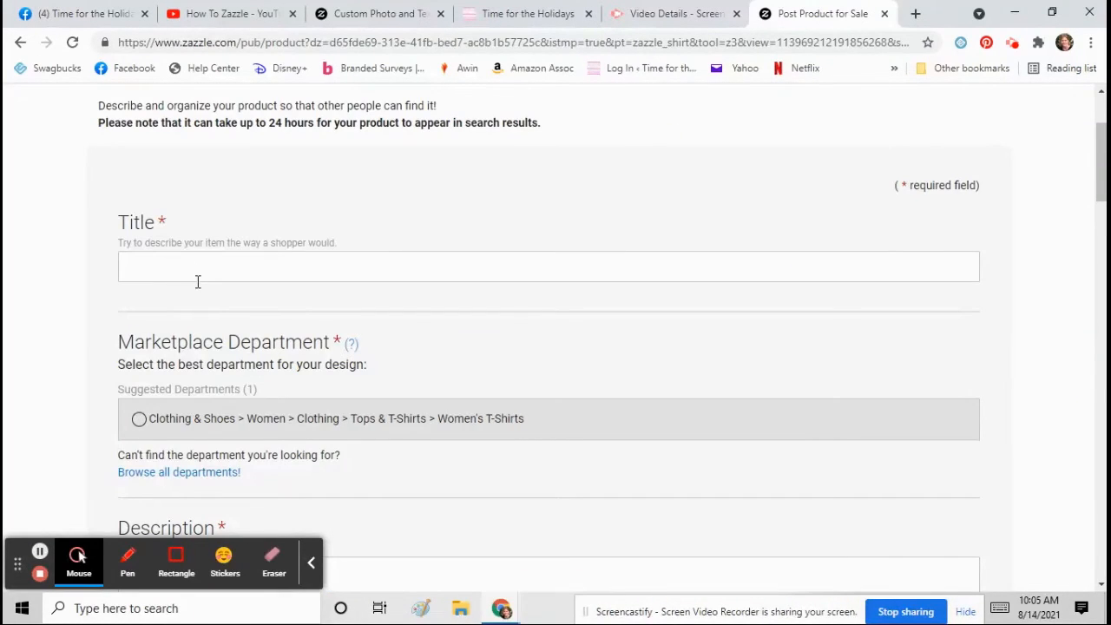
- Title the listing 'Photo and Text Shirt for Grandma' and choose the Women's T-Shirts department
left_click(19, 45)
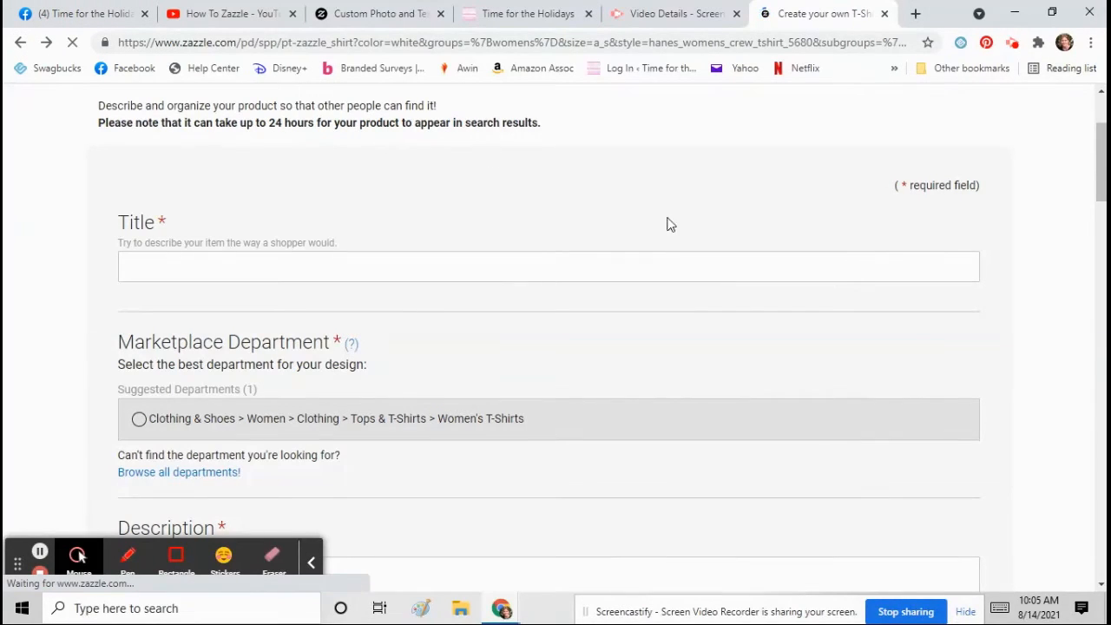
type("xt ")
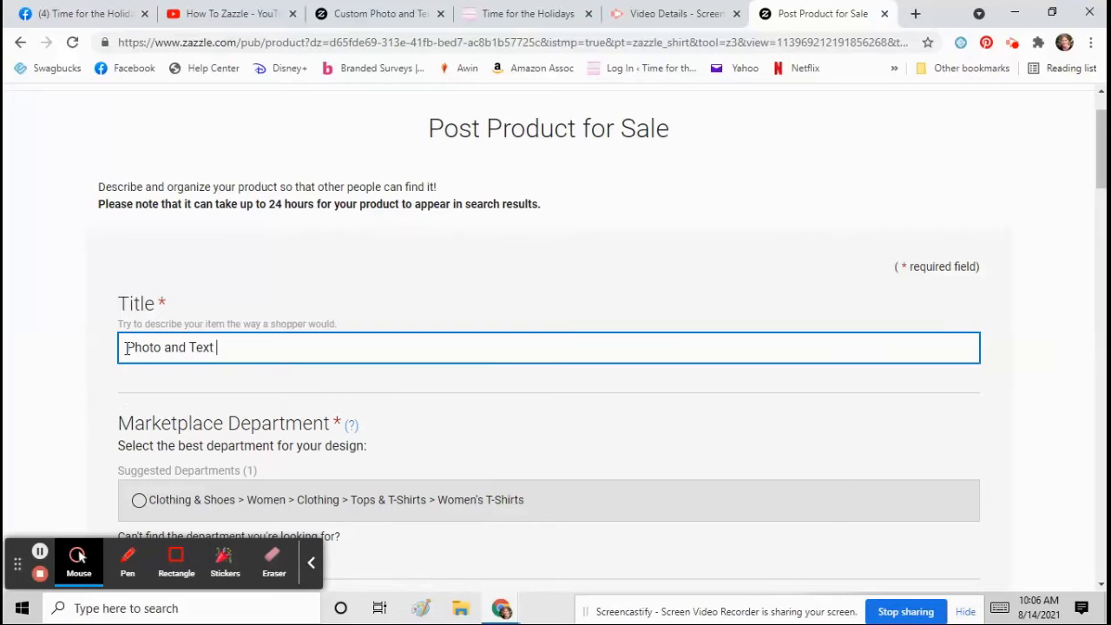
type("Shirt for Grandma")
scroll(174, 351, "down", 2)
left_click(140, 342)
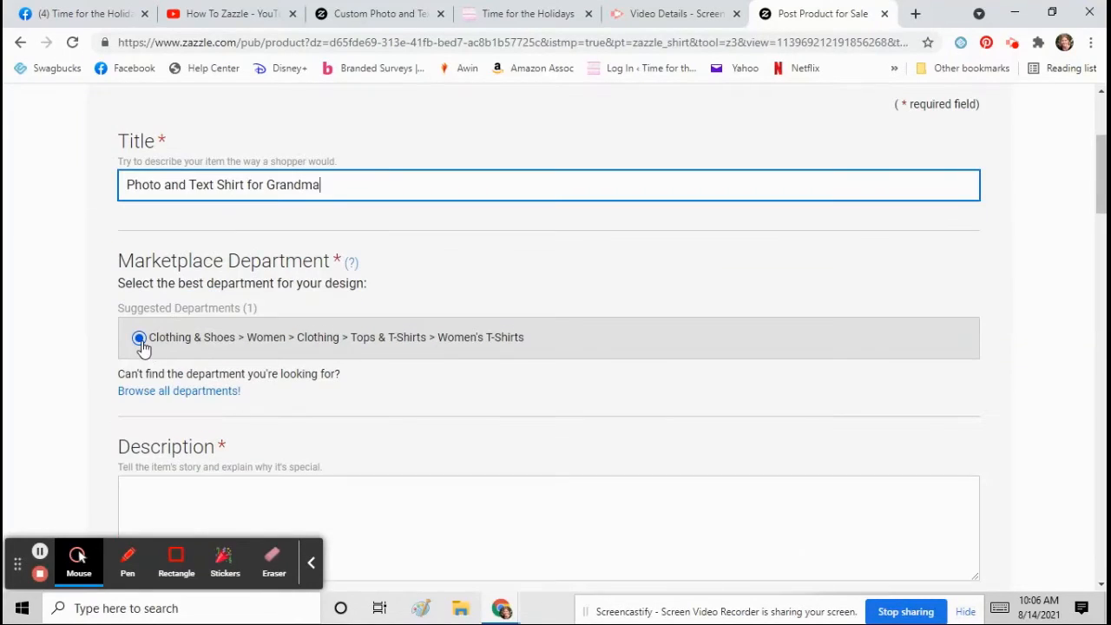
left_click(138, 313)
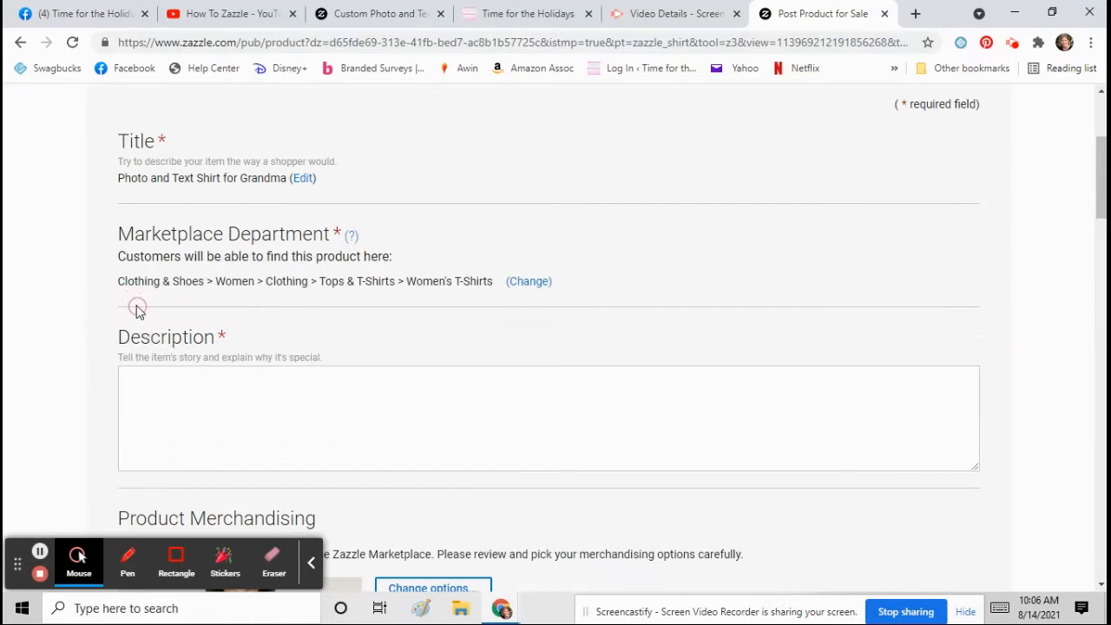
- Write a description inviting buyers to add their photo and text, as a gift for grandmas, aunts or godmothers
left_click(156, 400)
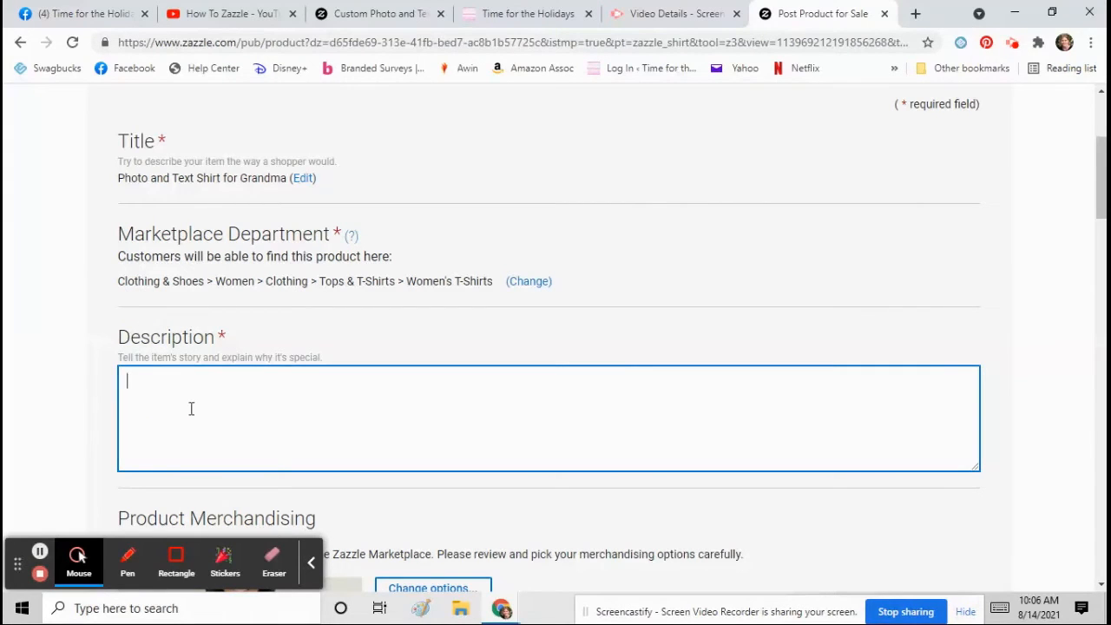
type("Add your favorite ph")
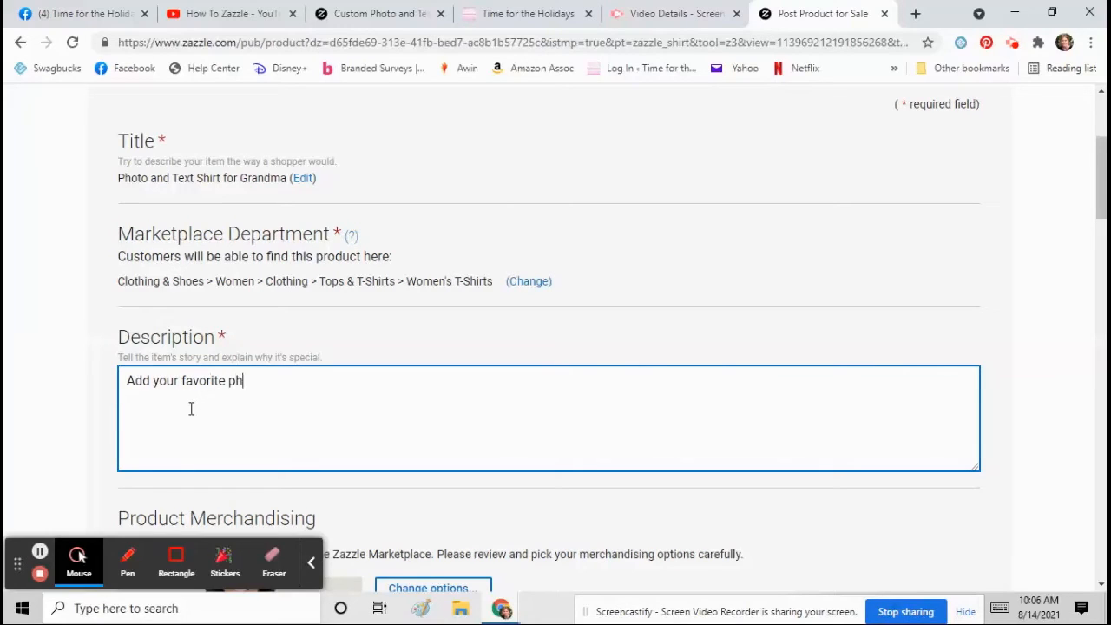
type("oto and text to this tsh")
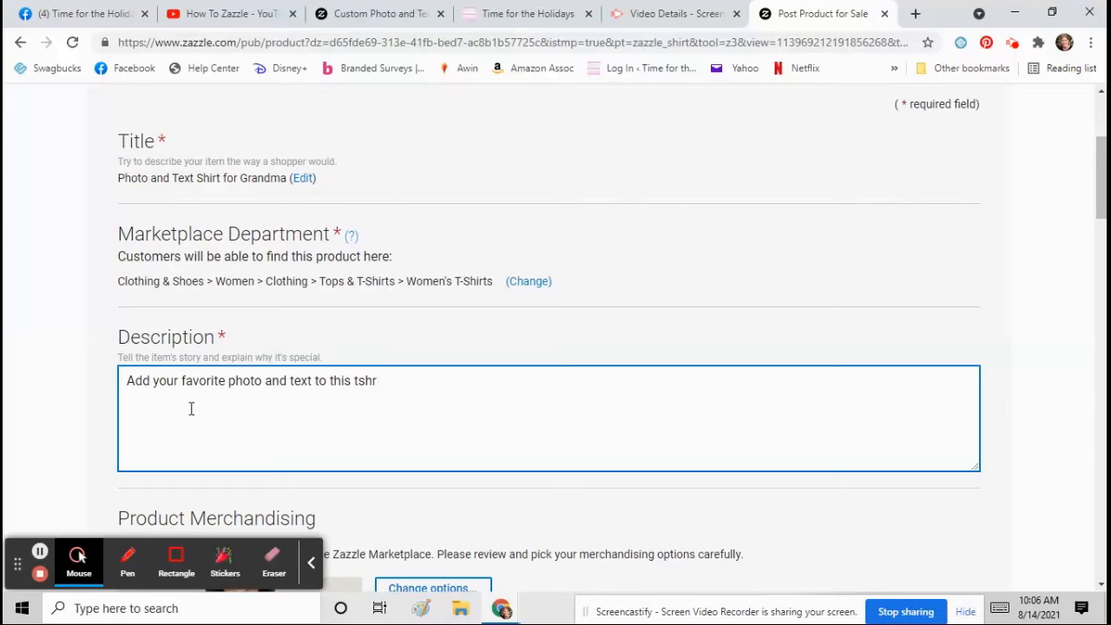
type("irt. Great guift f")
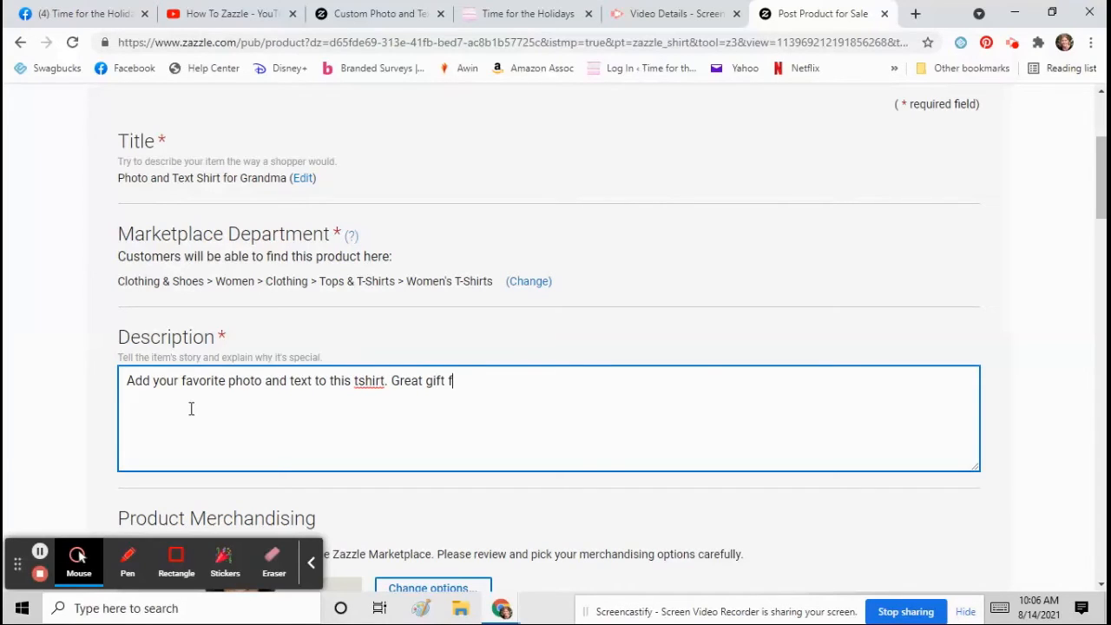
type("andmas, aunts or Godmo")
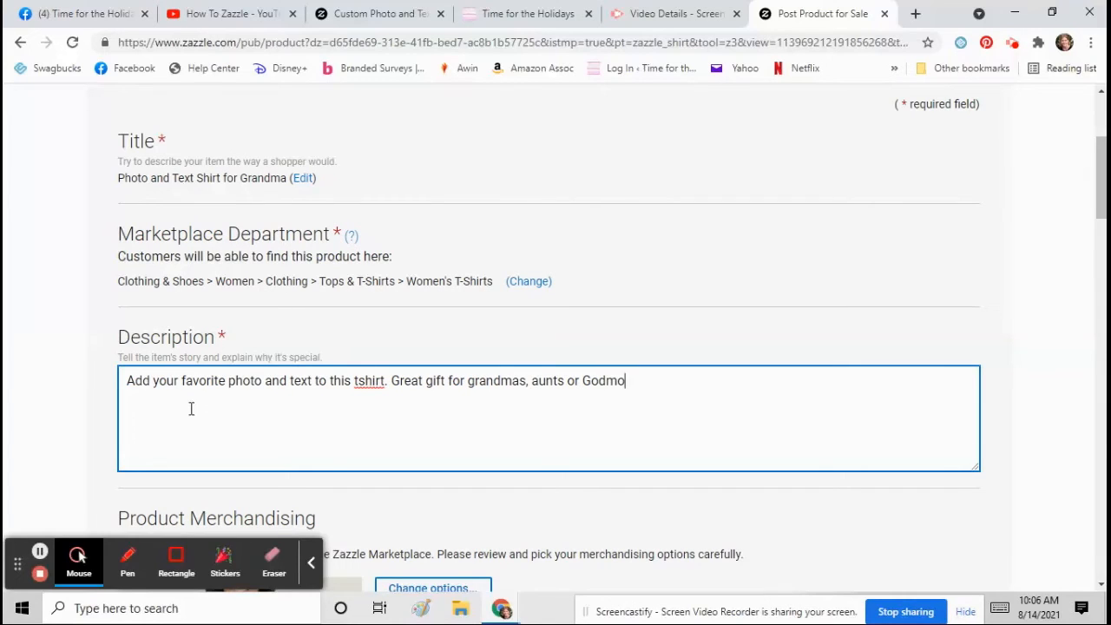
type("thers.")
scroll(334, 344, "down", 1)
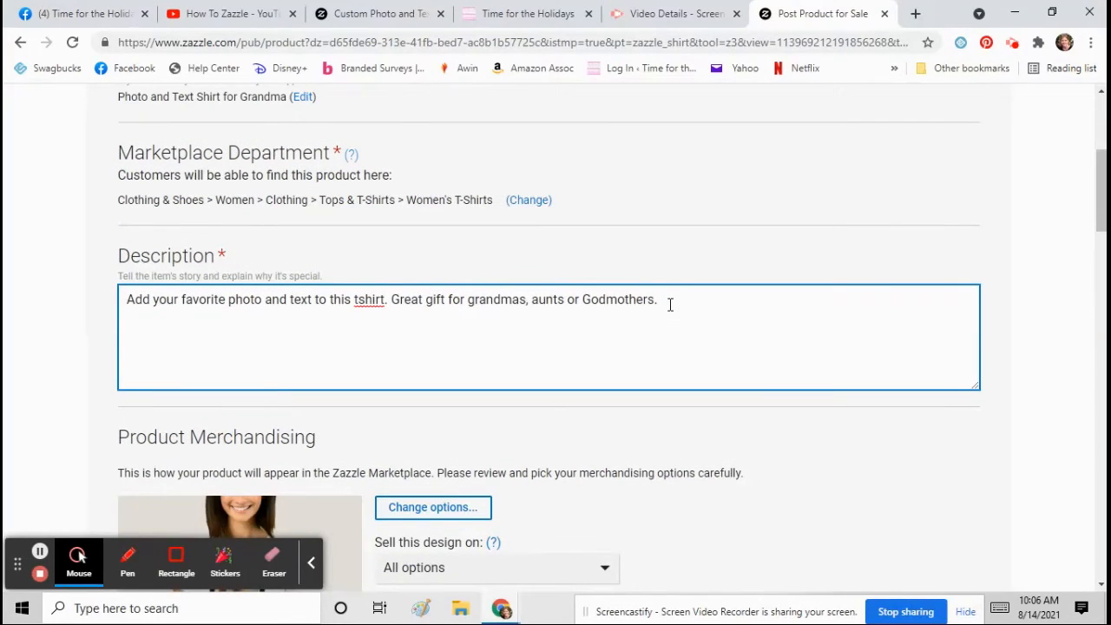
- Insert a space in the description so 'tshirt' reads 't shirt'
left_click(360, 299)
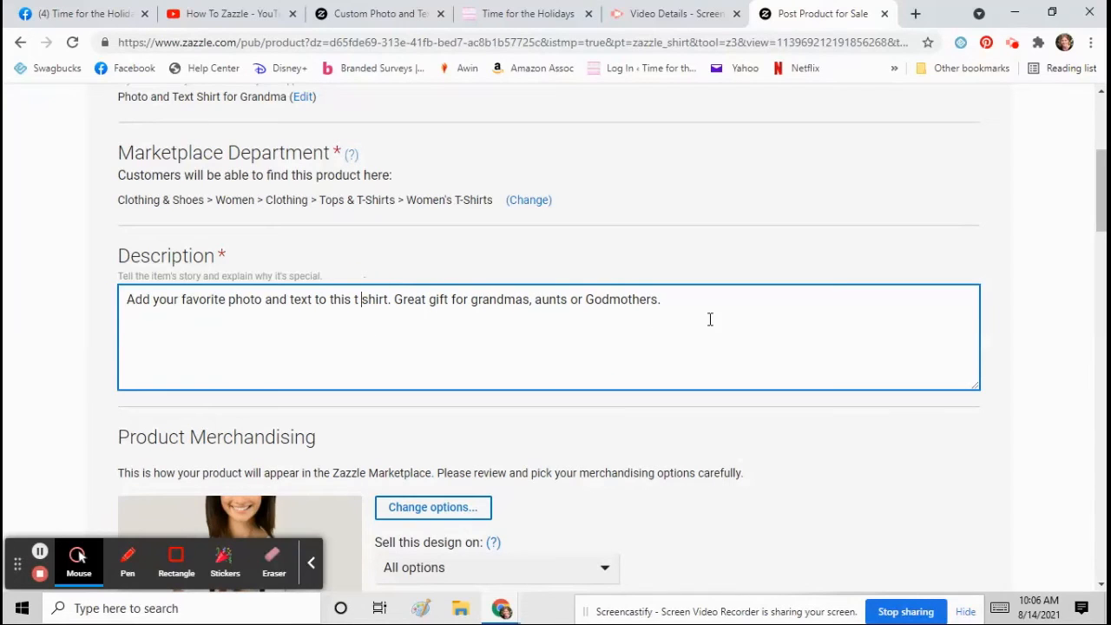
scroll(710, 320, "down", 1)
scroll(540, 265, "down", 1)
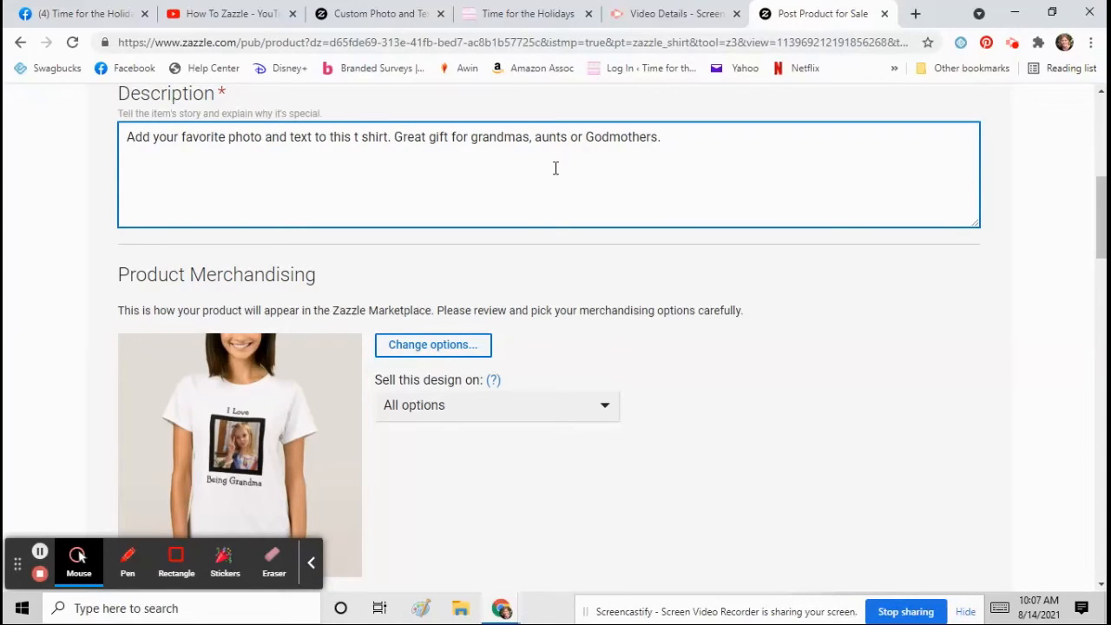
scroll(474, 211, "down", 1)
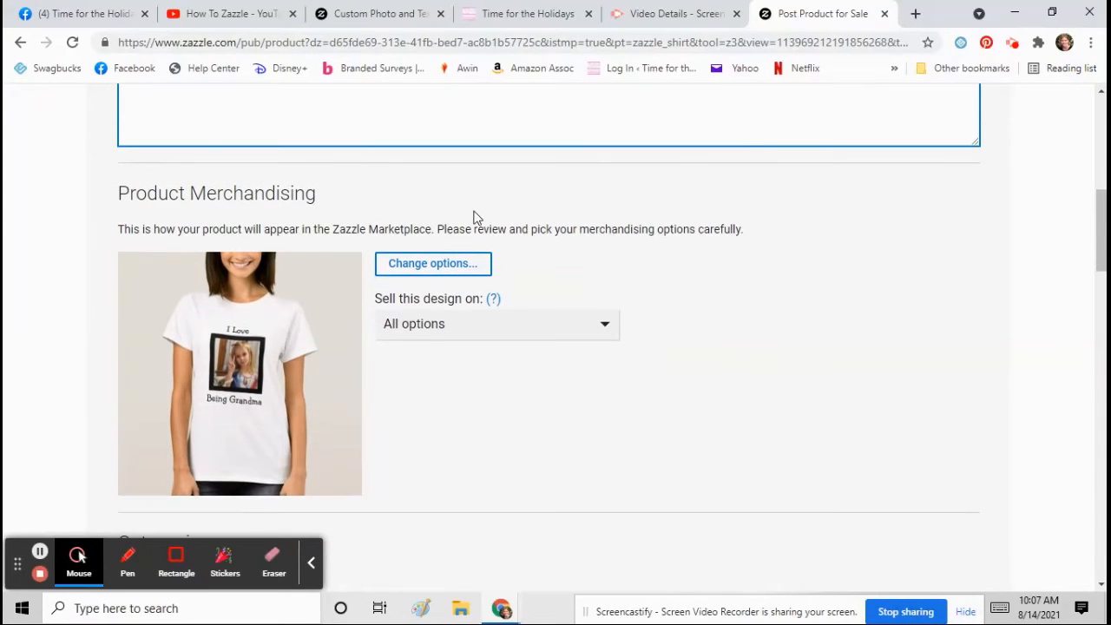
scroll(593, 270, "down", 1)
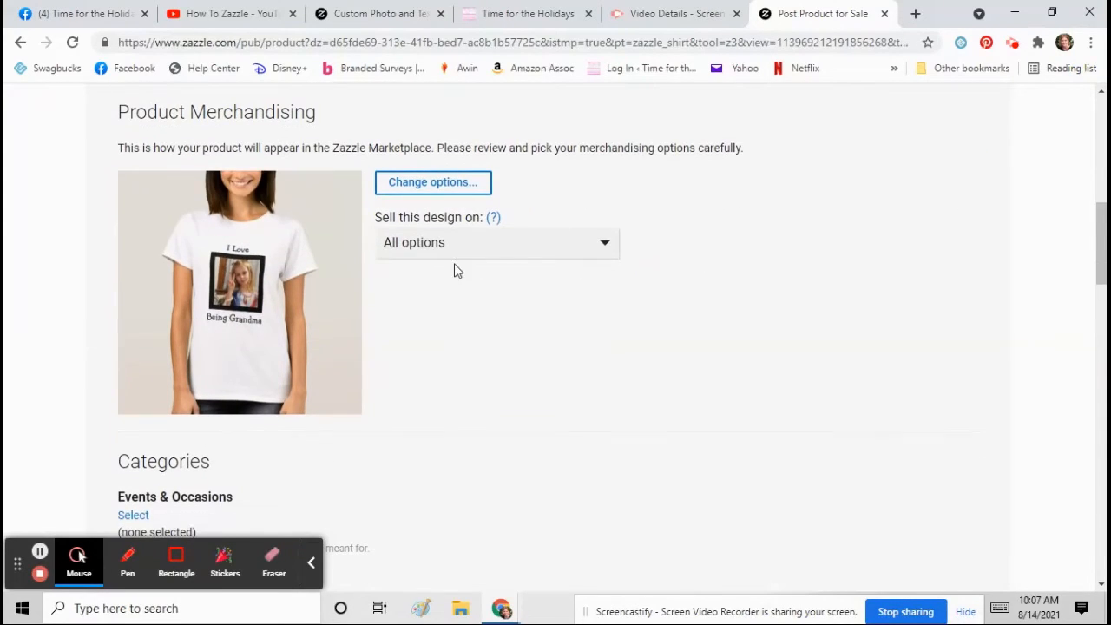
- Review the product's merchandising options and close them unchanged
left_click(429, 184)
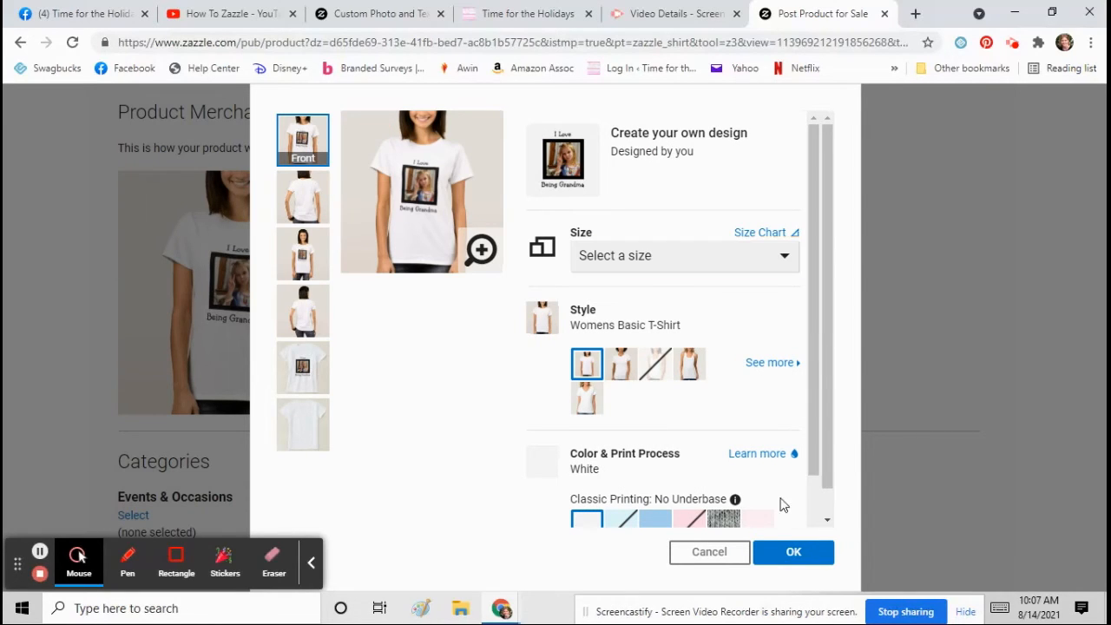
left_click(793, 551)
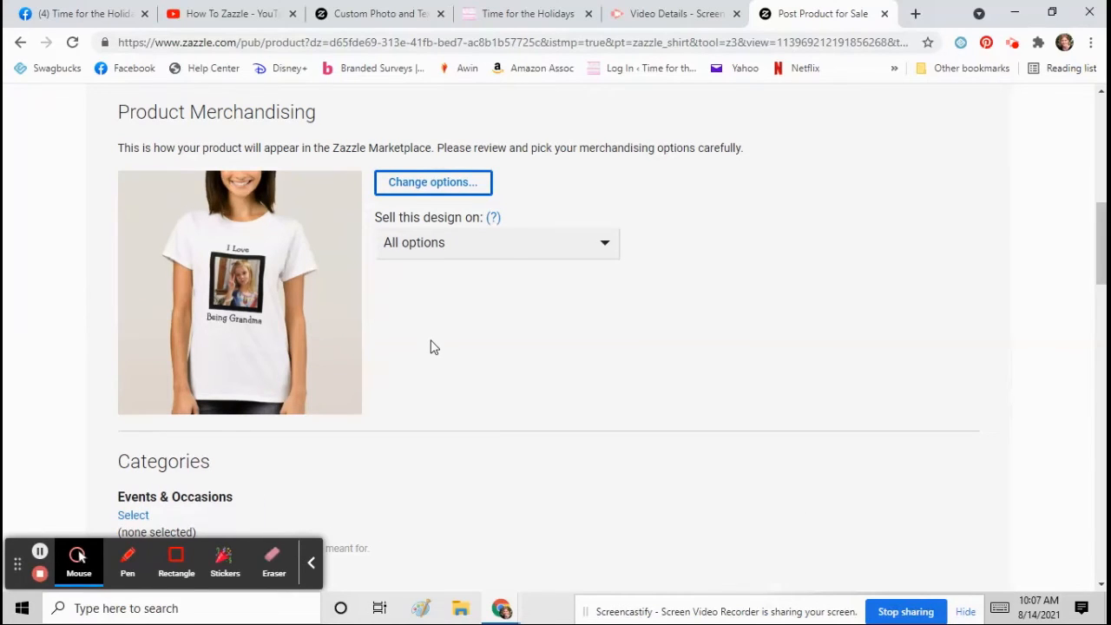
scroll(432, 346, "down", 1)
scroll(429, 317, "down", 2)
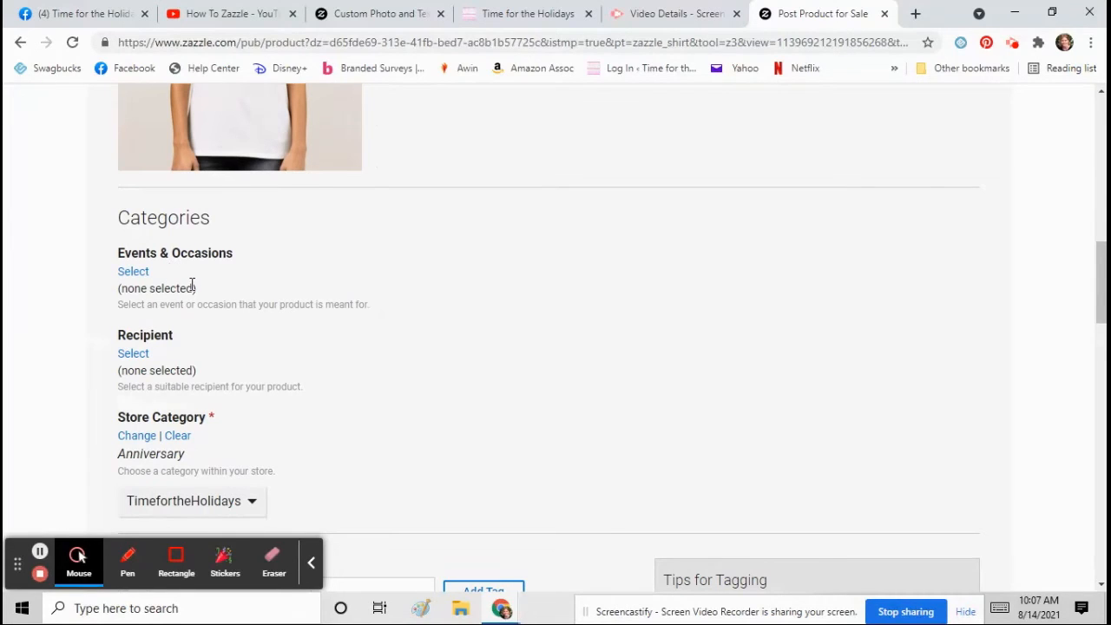
scroll(192, 287, "down", 1)
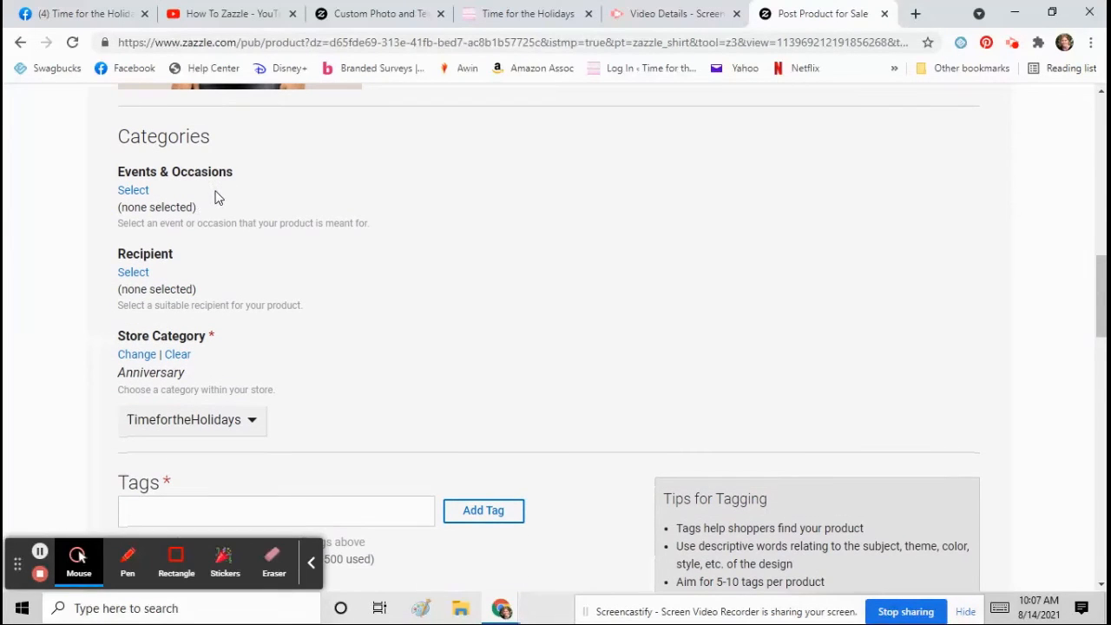
- Set the listing's recipient category to For Her > Grandmother
left_click(138, 275)
left_click(280, 261)
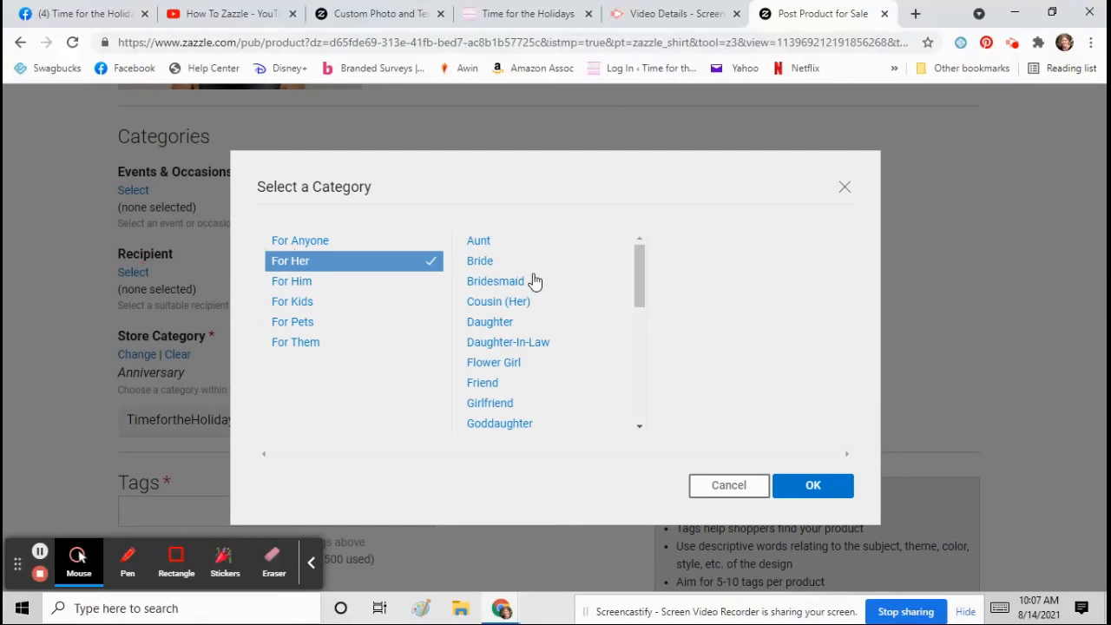
scroll(513, 352, "down", 1)
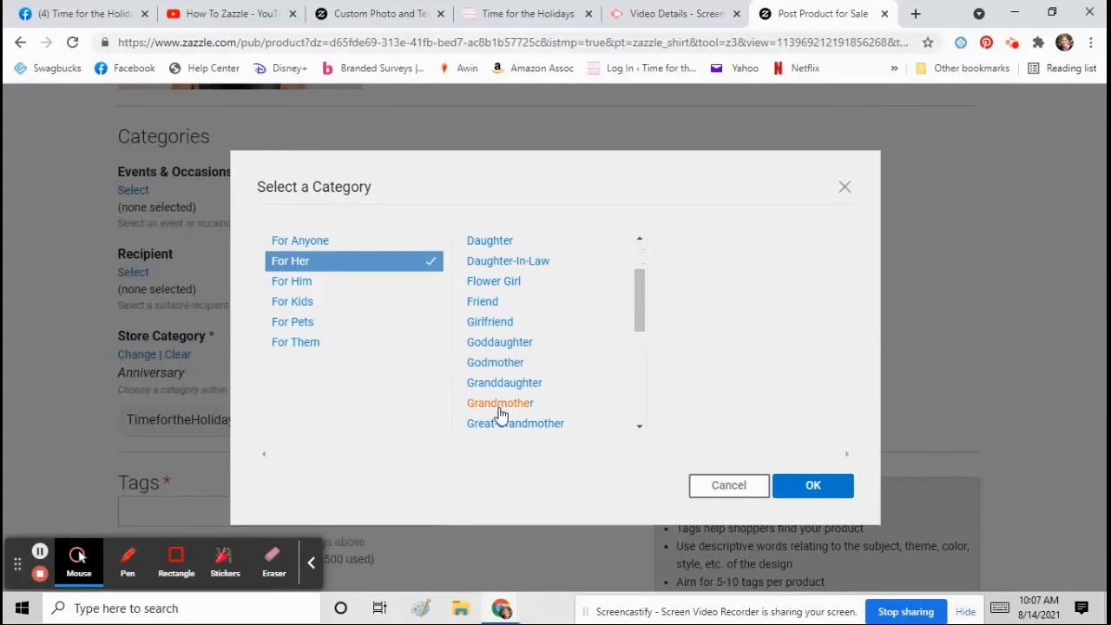
left_click(501, 404)
left_click(821, 490)
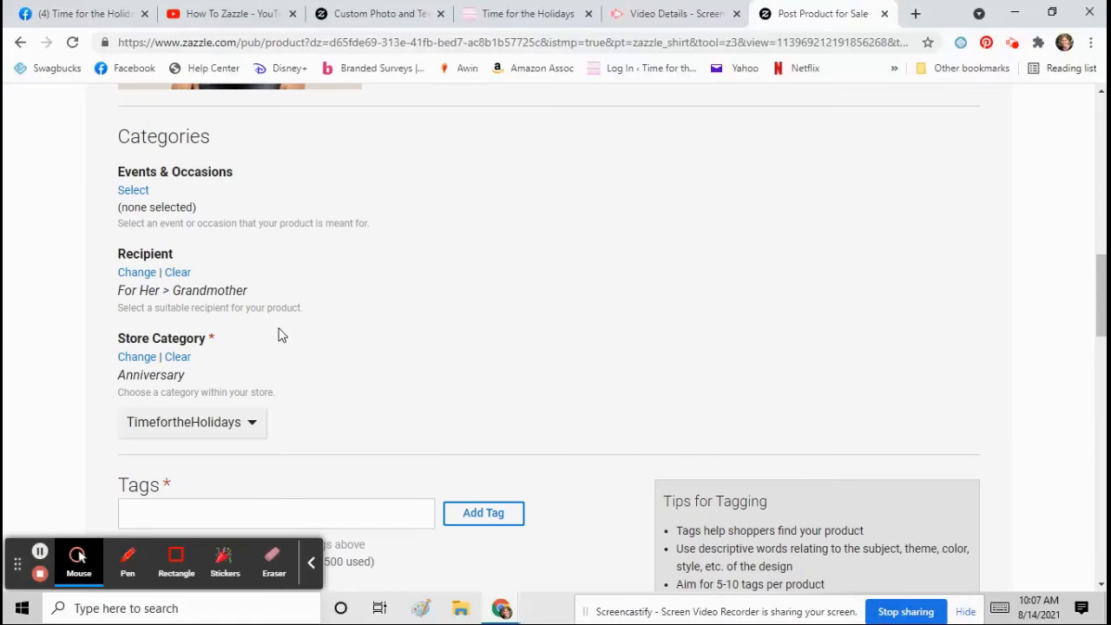
scroll(274, 322, "down", 1)
- Change the store category from Anniversary to New Baby Boy
left_click(136, 275)
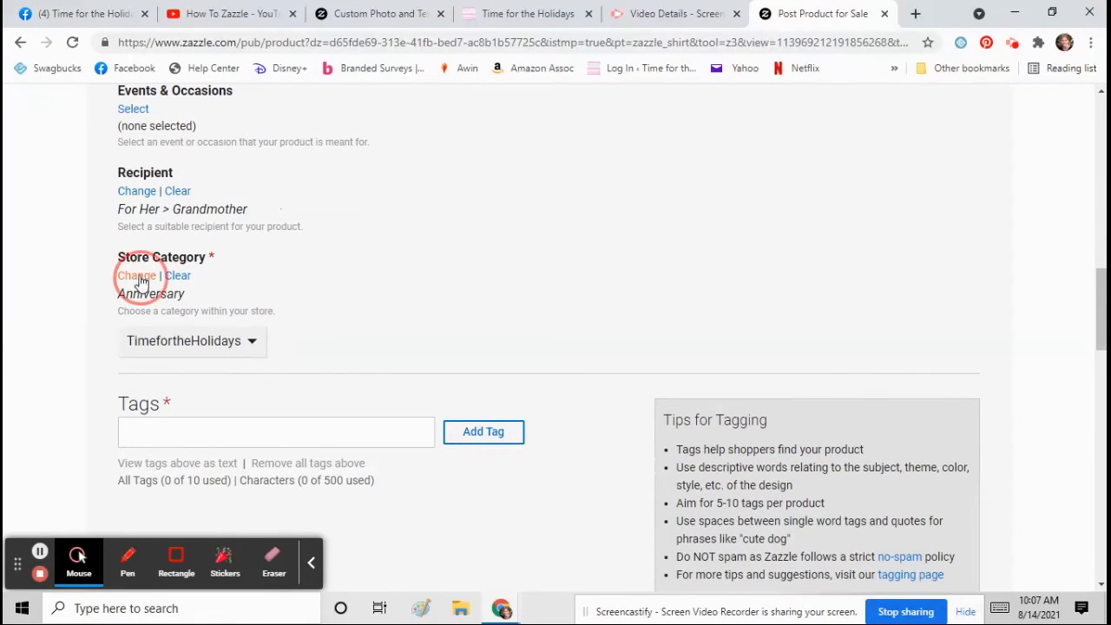
scroll(402, 334, "down", 2)
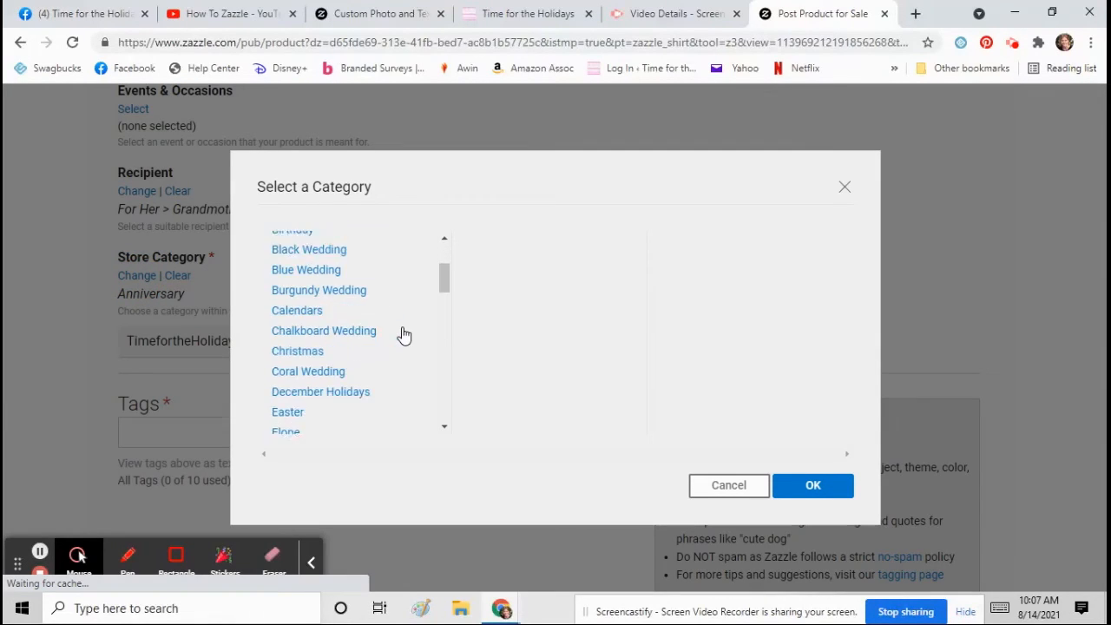
scroll(402, 338, "down", 5)
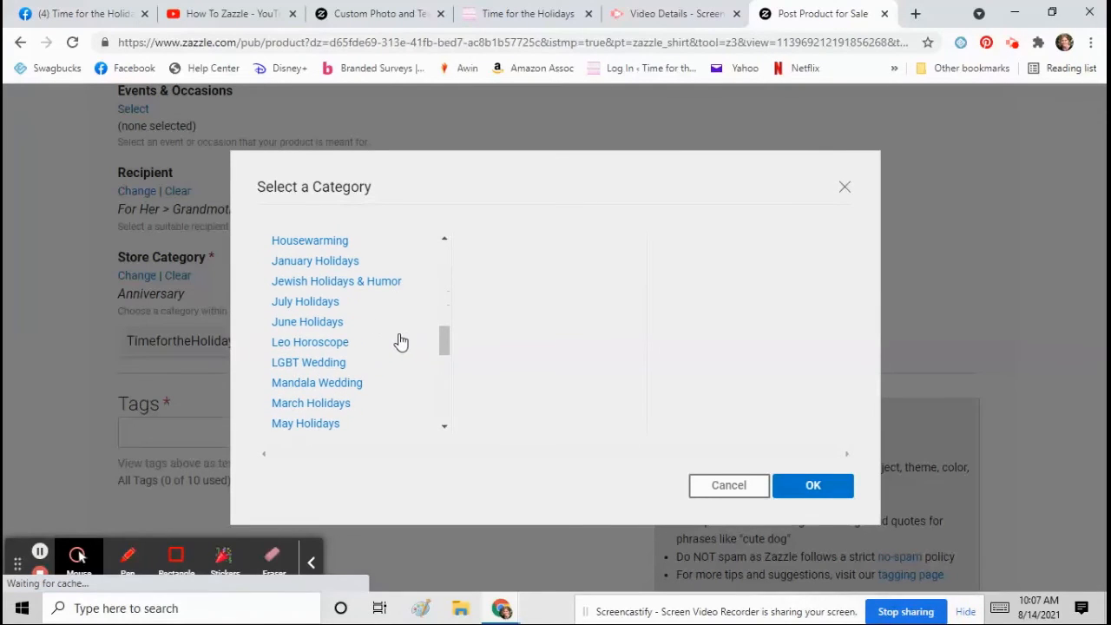
scroll(372, 343, "down", 3)
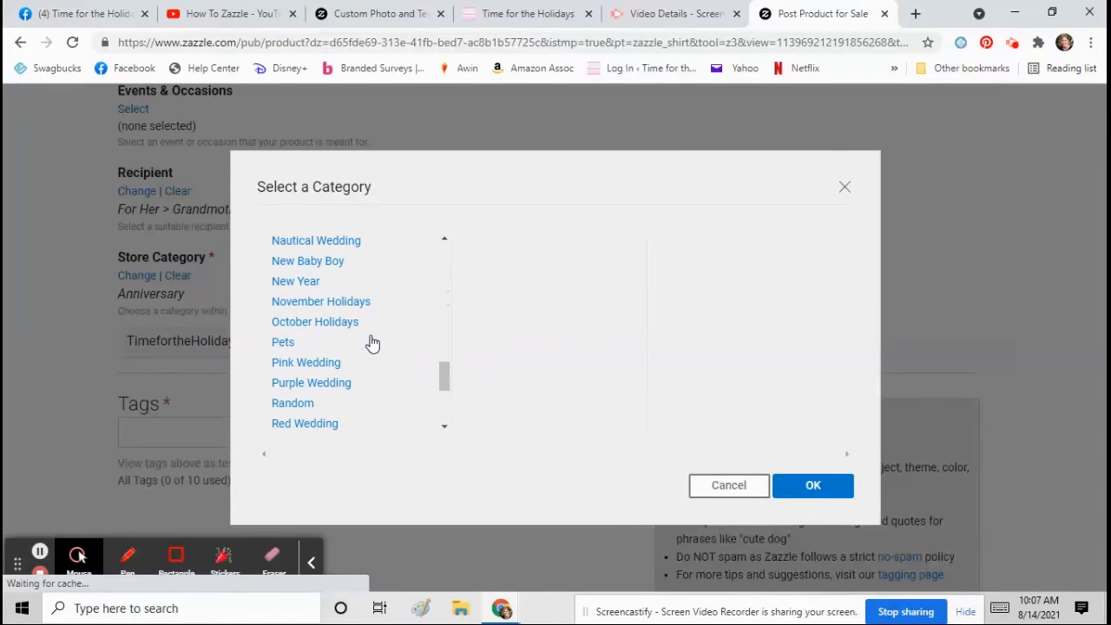
left_click(332, 266)
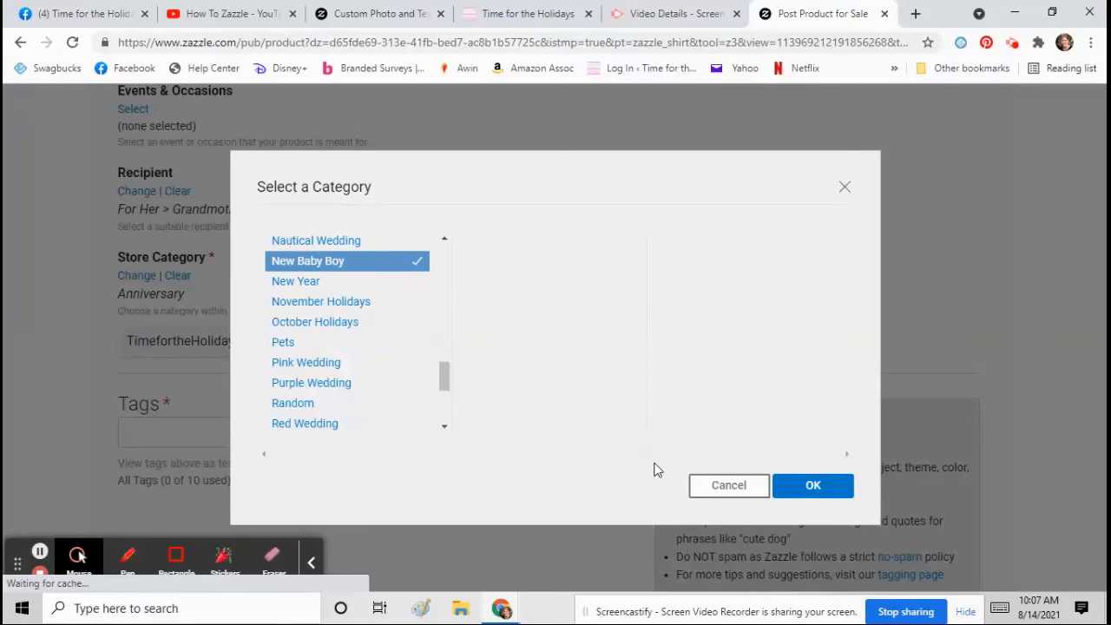
left_click(816, 488)
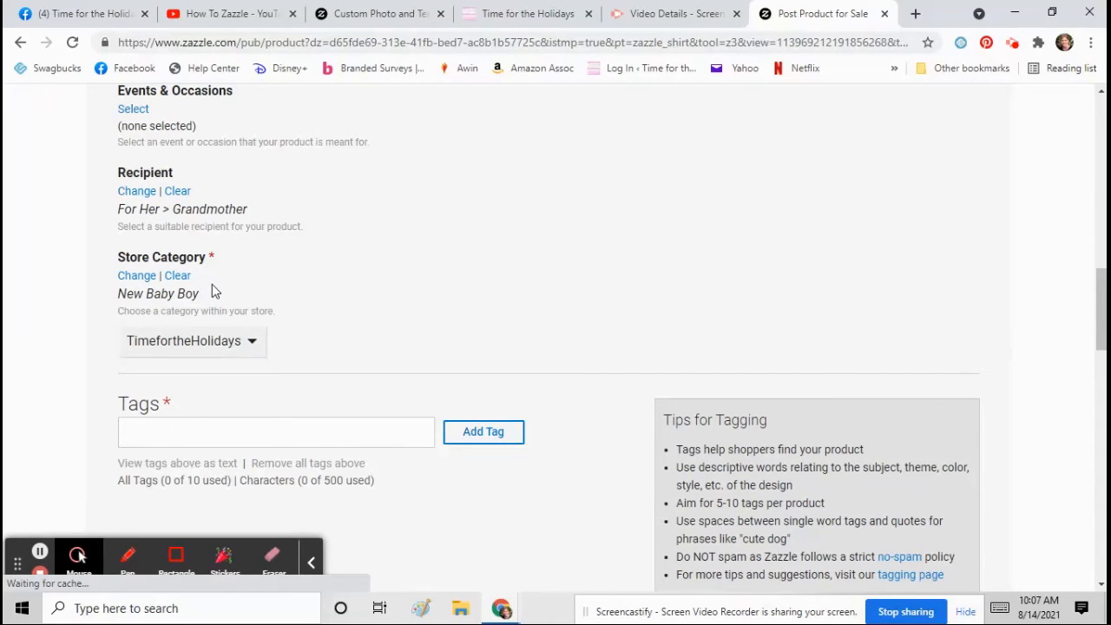
scroll(212, 287, "down", 1)
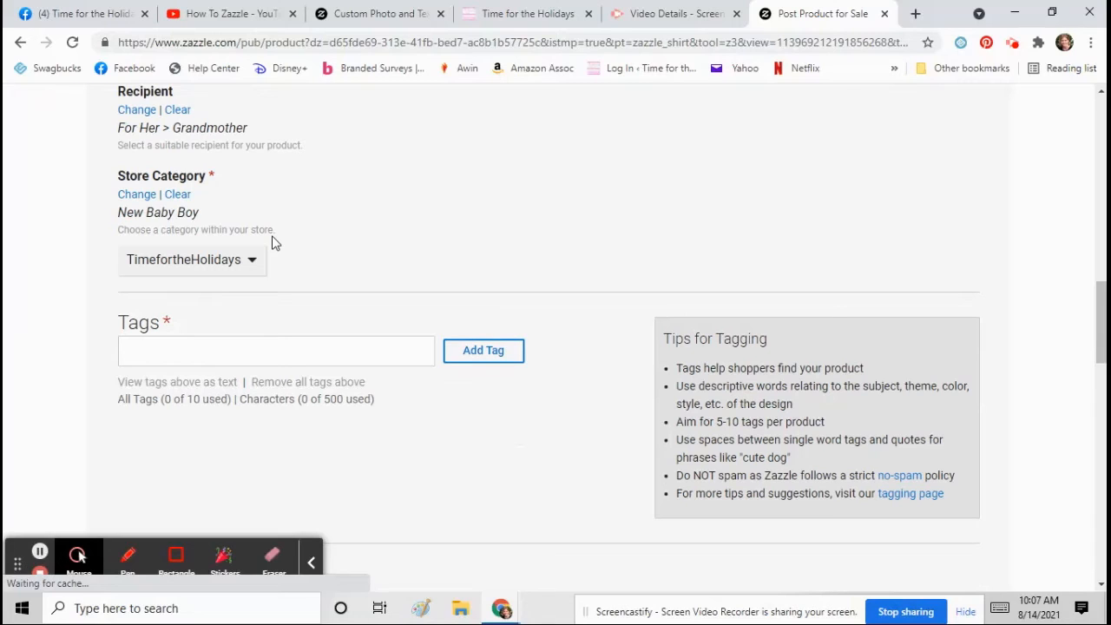
left_click(193, 347)
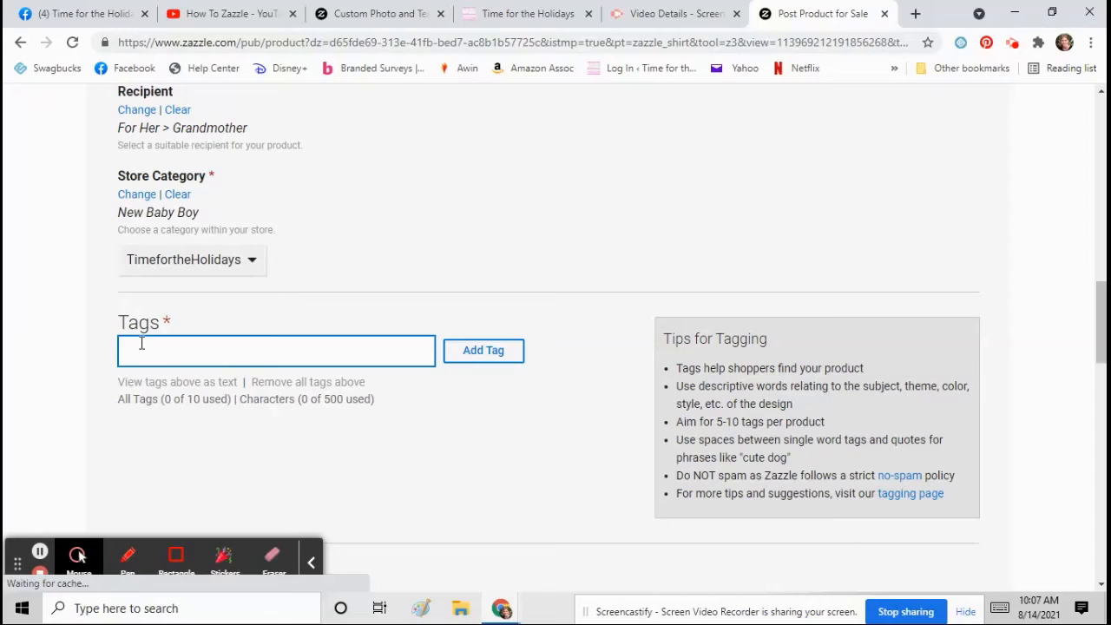
- Add tags such as grandma gifts, gifts for grandma, new grandma, baby photo, grandchild, happy grandma, best grandma, add photo and text
type("grandma gifts, gifts for g")
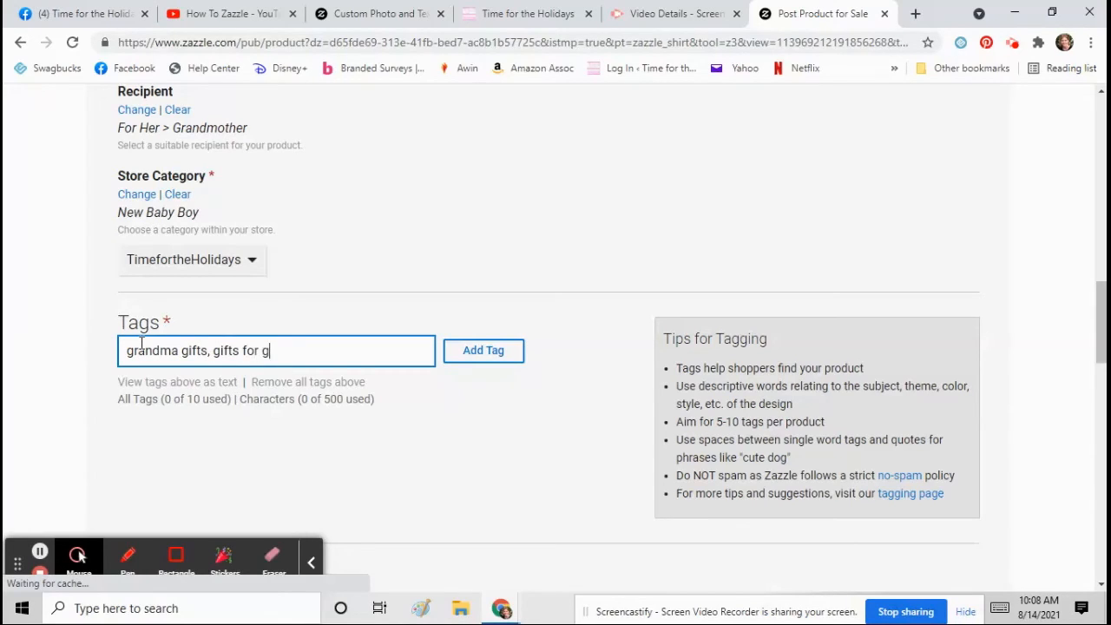
type("randma, new grandma, ")
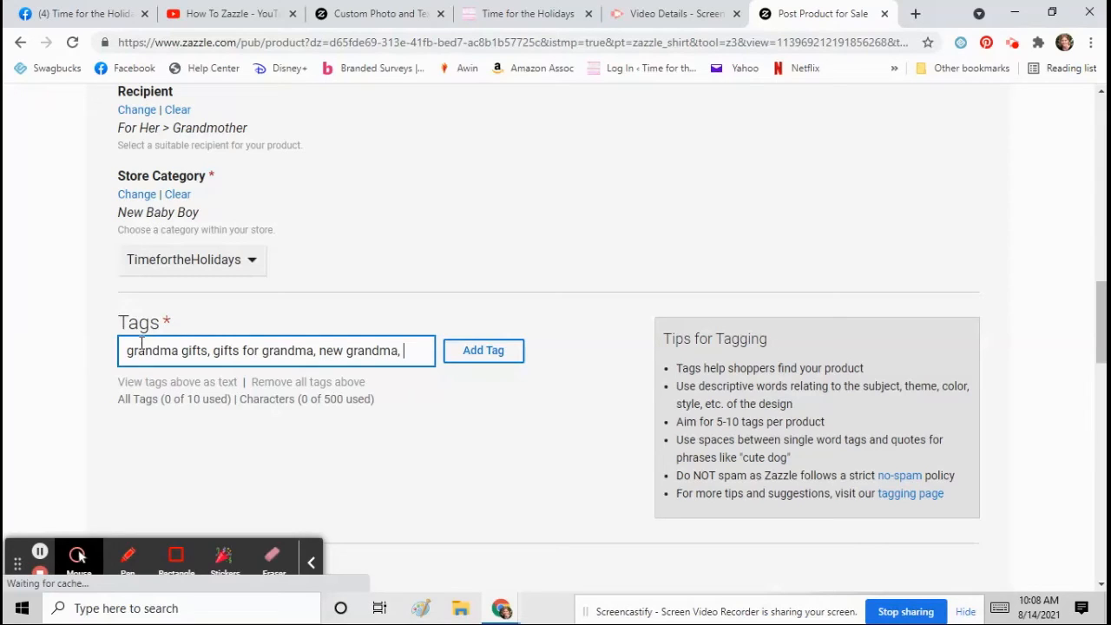
type("baby photo, gra")
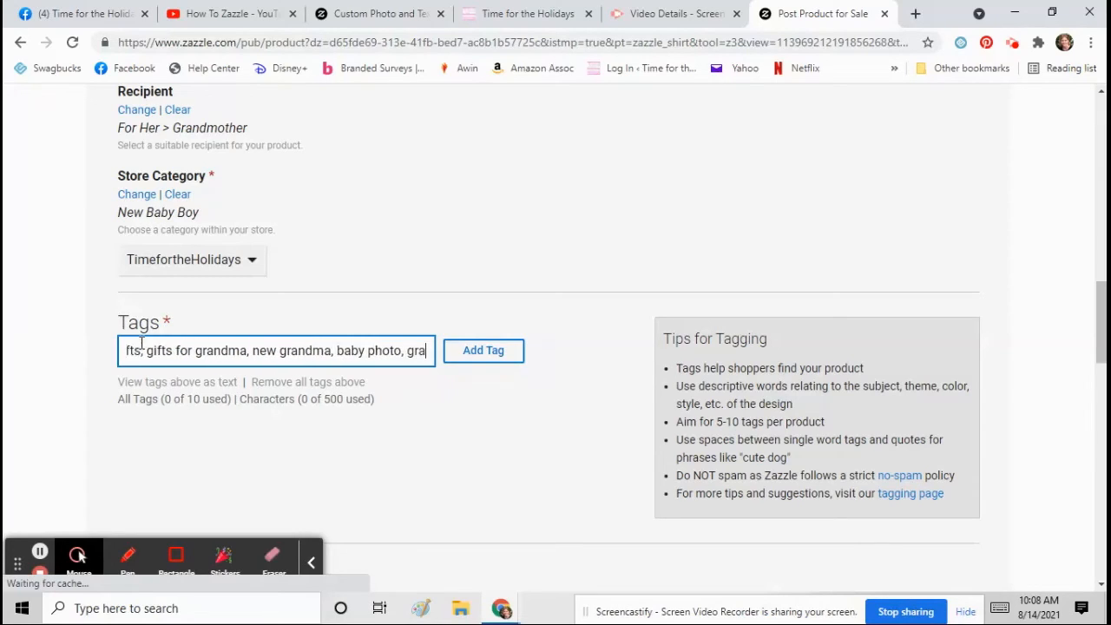
type("ndchild, ")
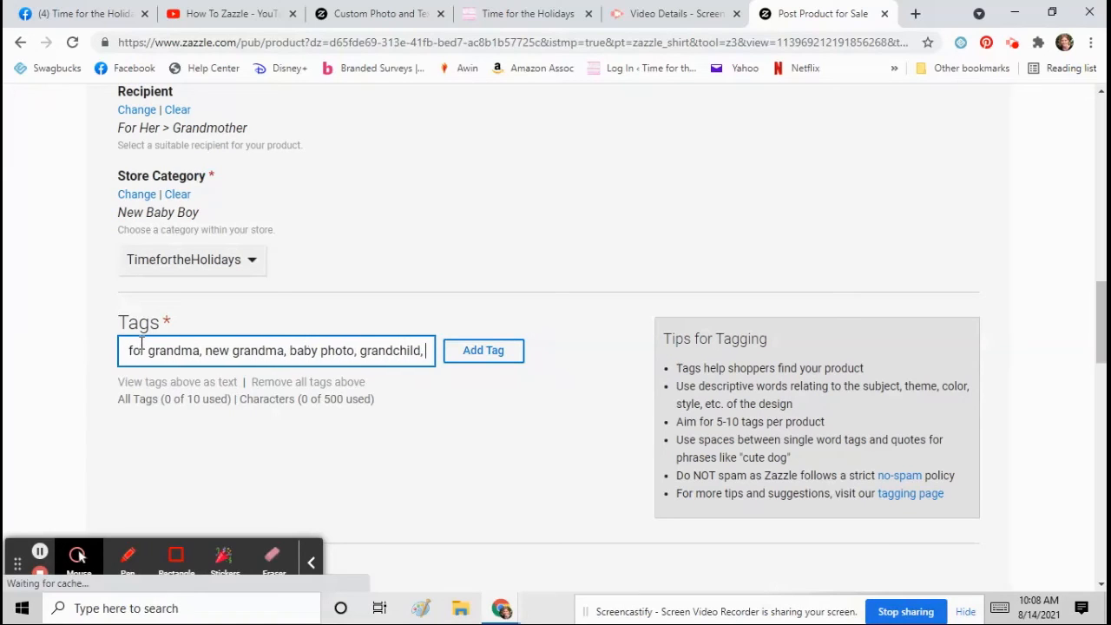
type("picture of grand")
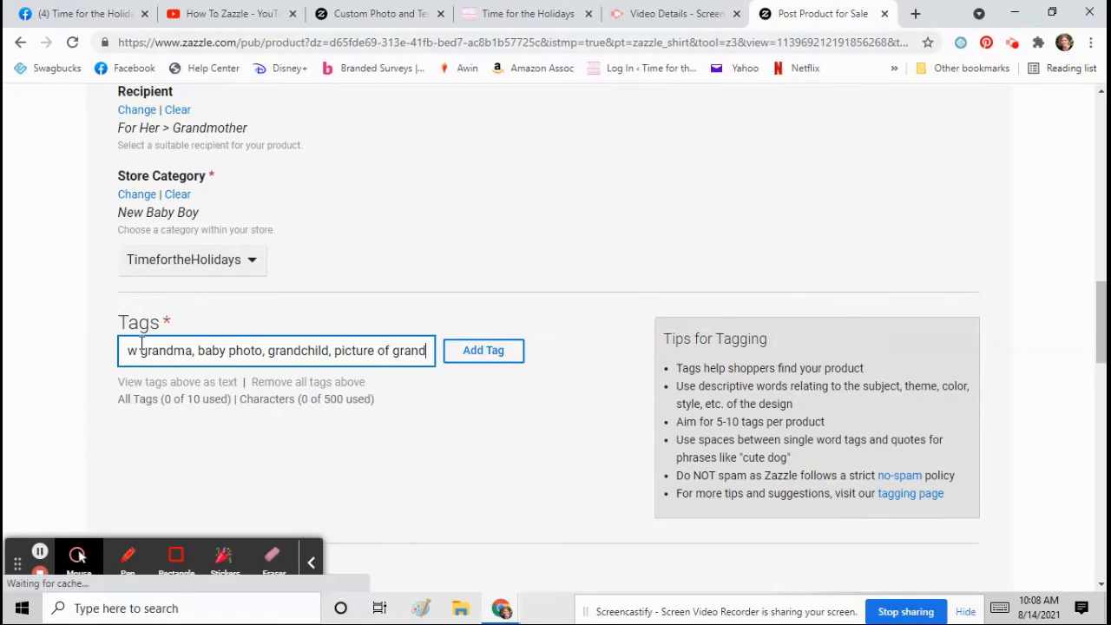
type("childr")
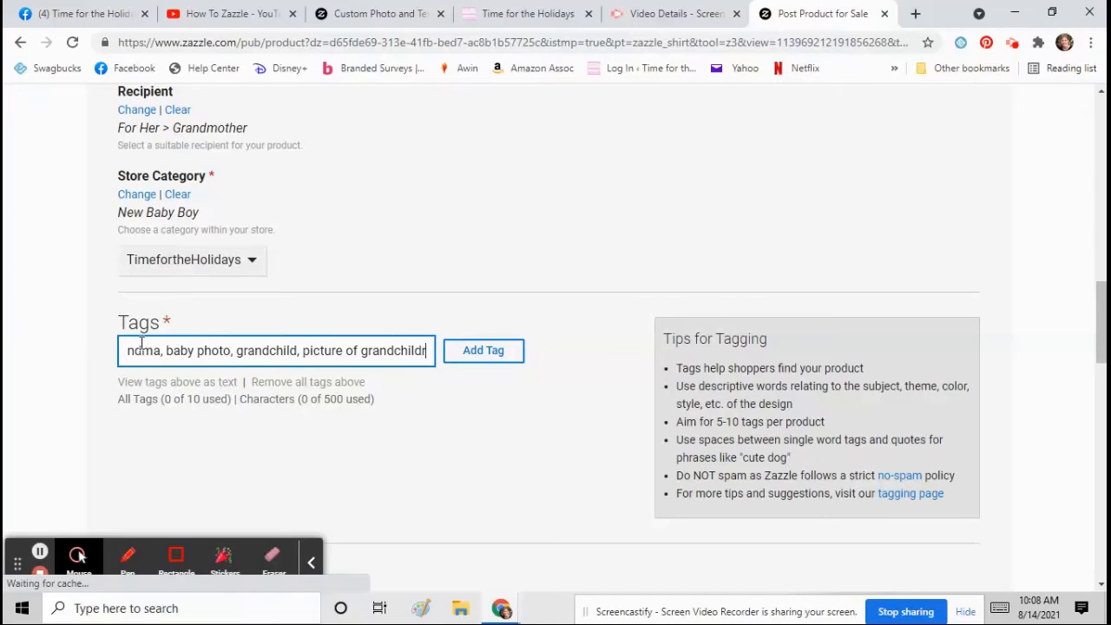
type("en,")
key("Return")
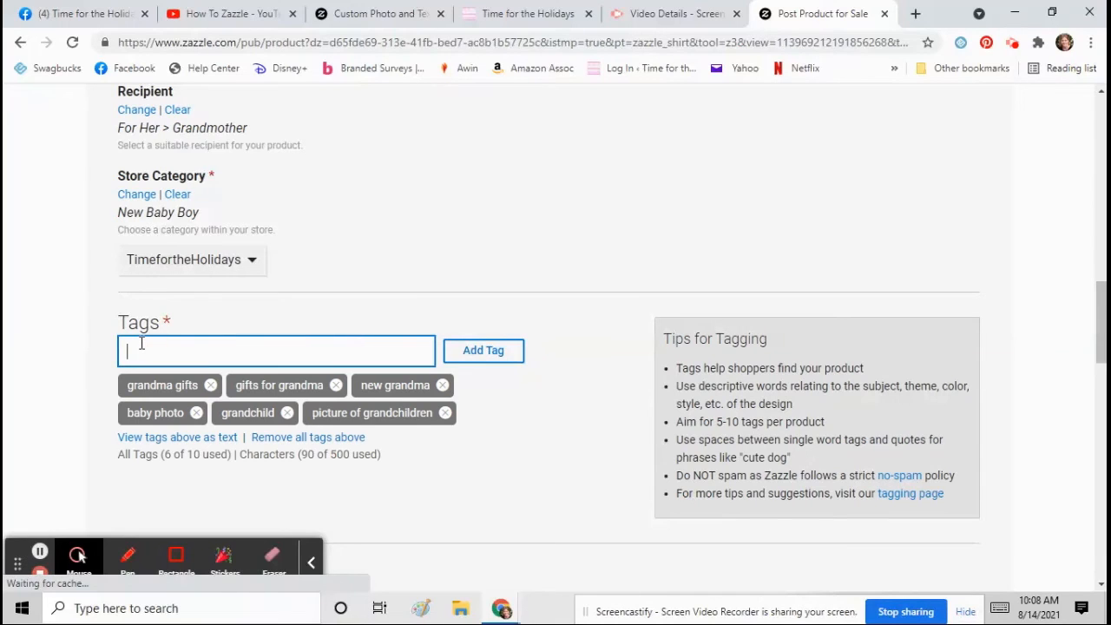
type("happy grandma, bvest g")
key("BackSpace")
key("BackSpace")
type("est grea")
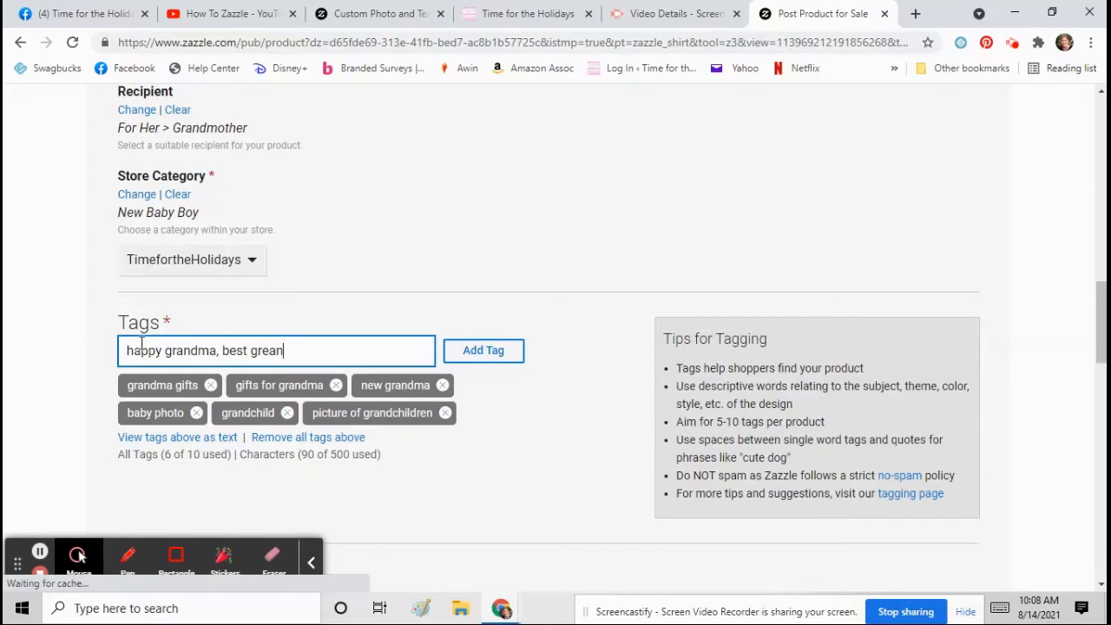
type("andamma, add ph oto")
key("BackSpace")
key("BackSpace")
key("BackSpace")
key("BackSpace")
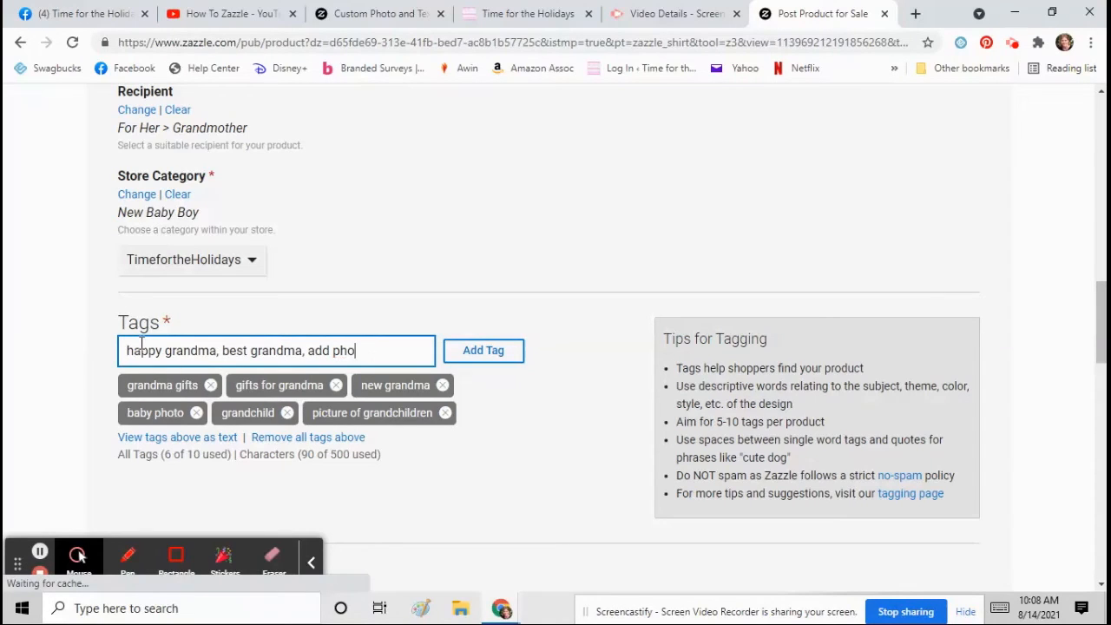
type("oto and text,")
key("Return")
- Add 'grandma' as the tenth tag, filling the list at 10 of 10
scroll(183, 269, "down", 1)
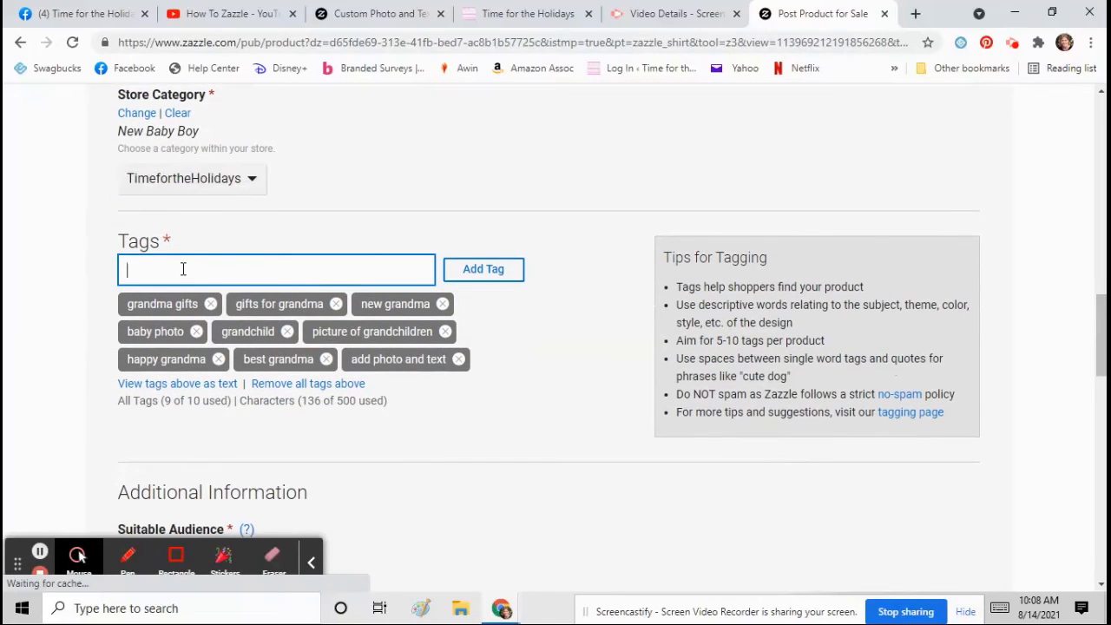
type("grandam")
key("BackSpace")
key("BackSpace")
key("Return")
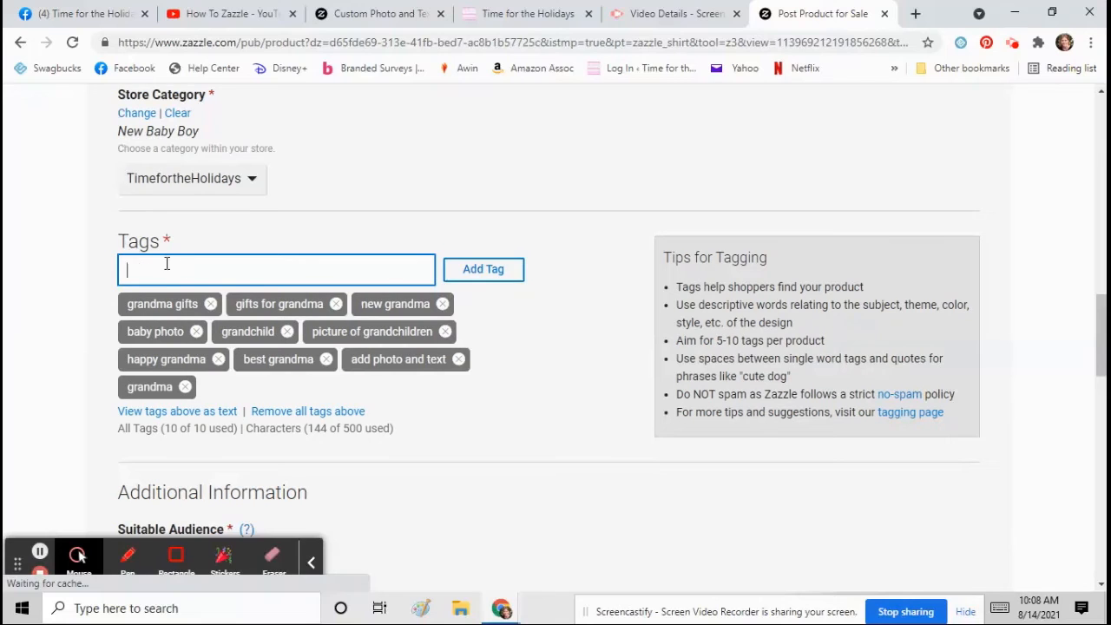
scroll(174, 277, "down", 3)
- Choose G for Suitable Audience, tick the user agreement, and post the shirt
left_click(124, 307)
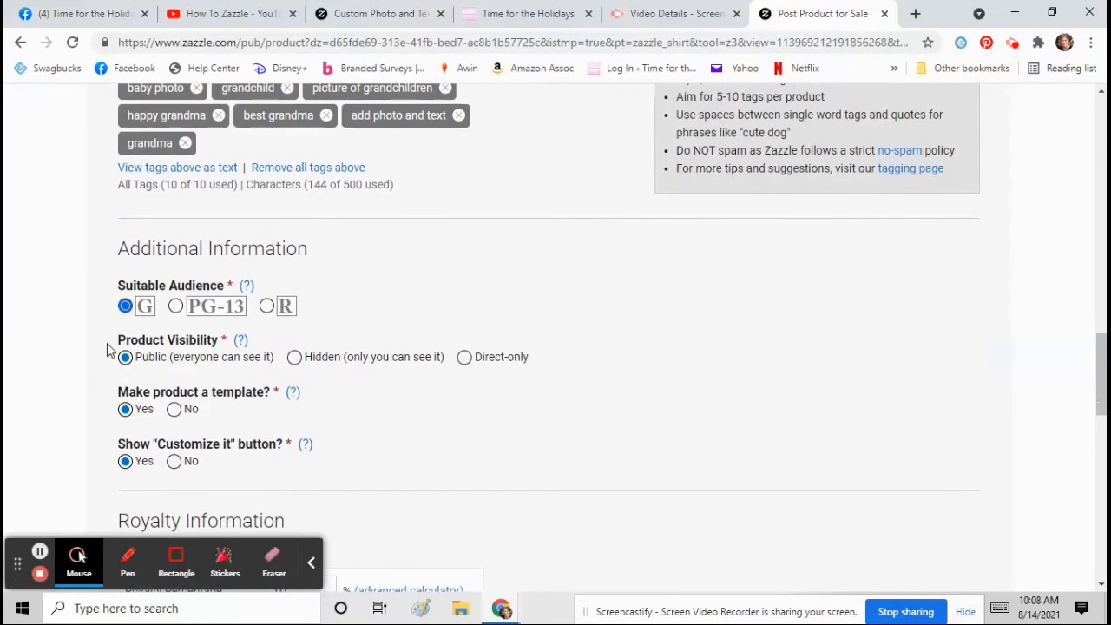
scroll(113, 349, "down", 4)
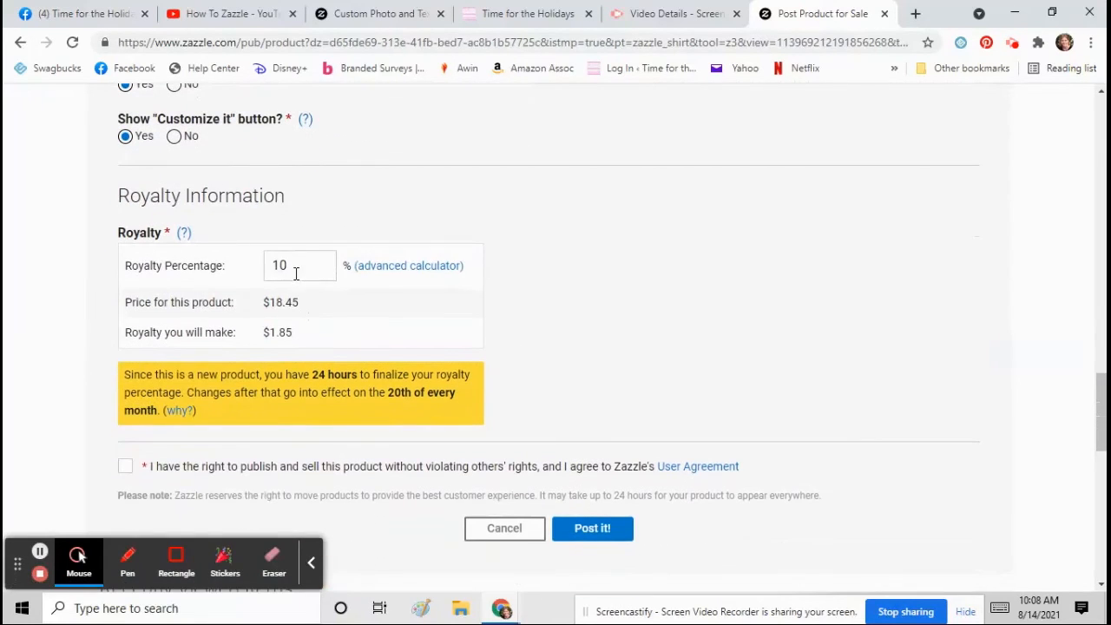
left_click(125, 466)
left_click(608, 532)
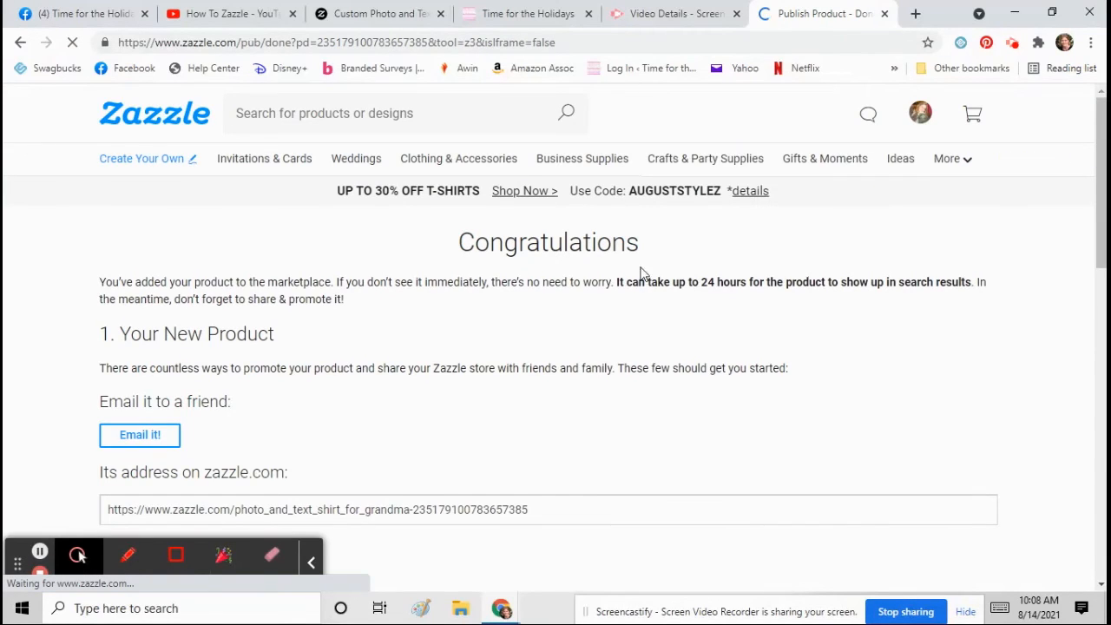
scroll(217, 347, "down", 3)
- Go to the published shirt's page and view its editable I Love and Being Grandma fields
left_click(153, 305)
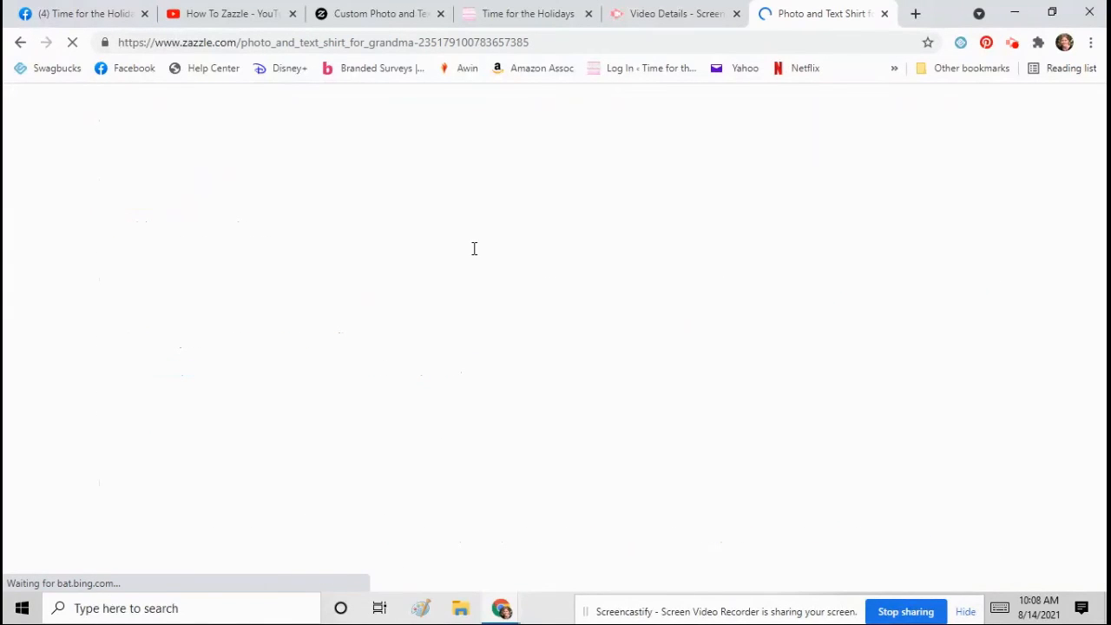
scroll(479, 255, "down", 5)
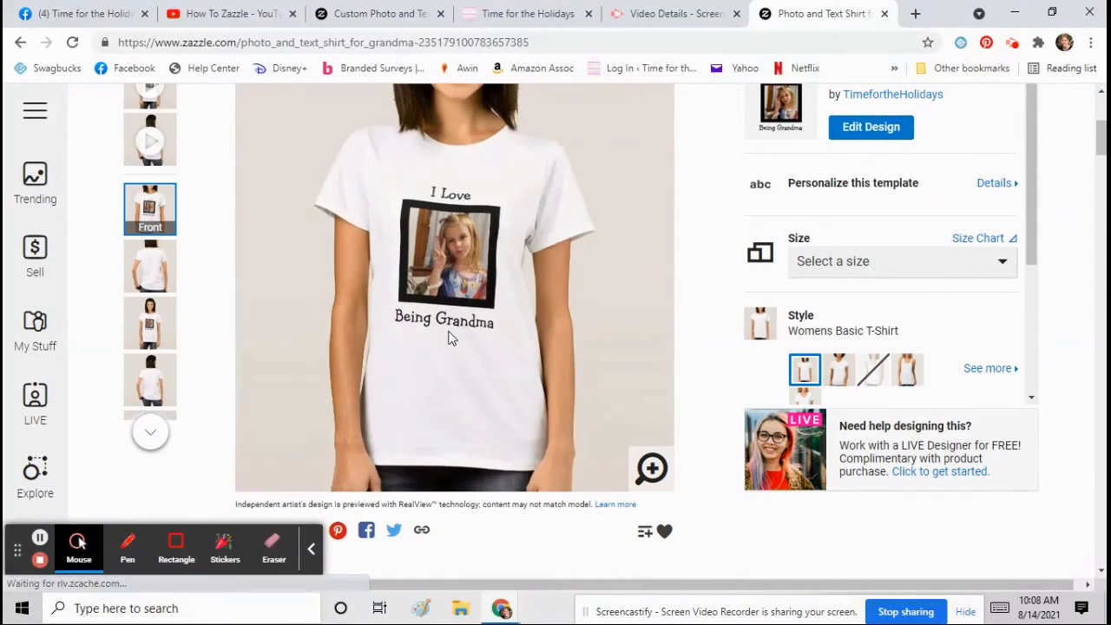
left_click(825, 186)
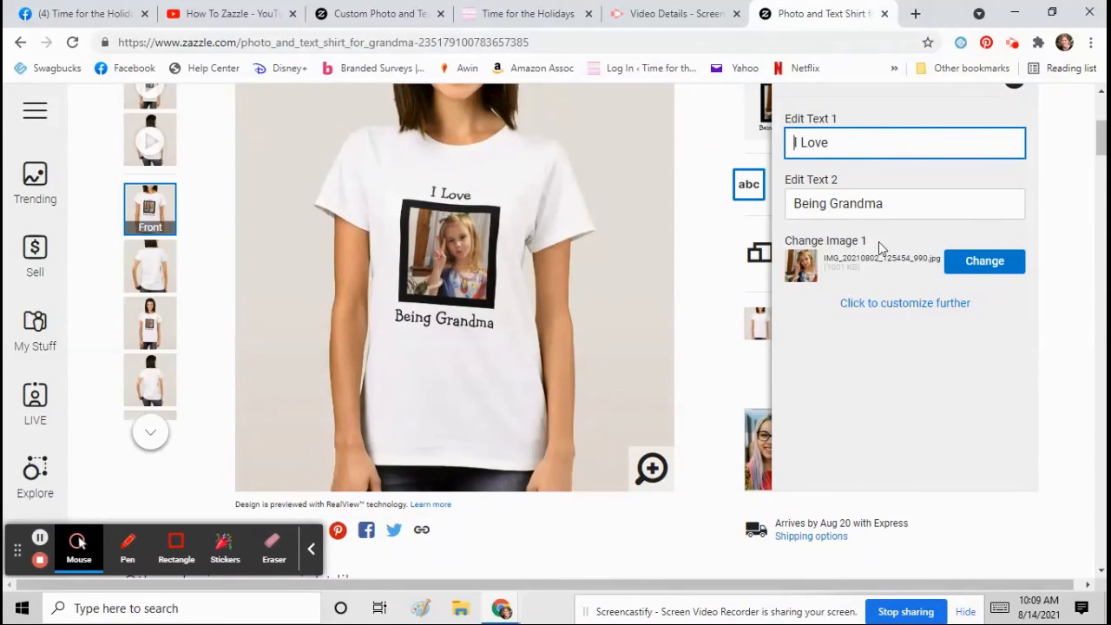
left_click(705, 278)
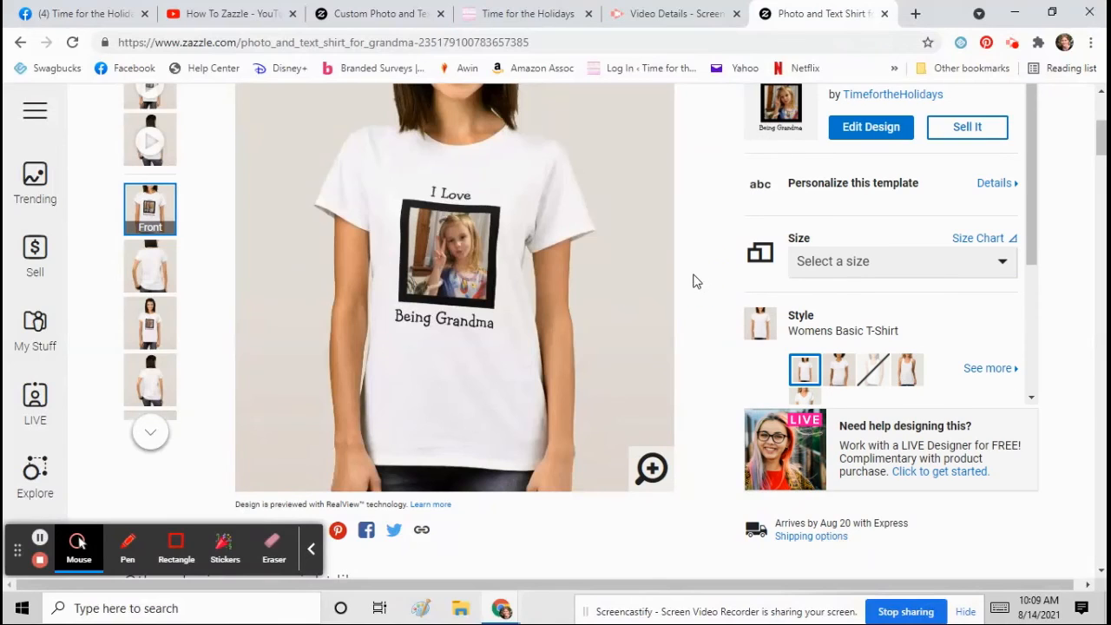
- Try sharing the shirt to Pinterest from its product page
scroll(487, 358, "down", 1)
left_click(337, 448)
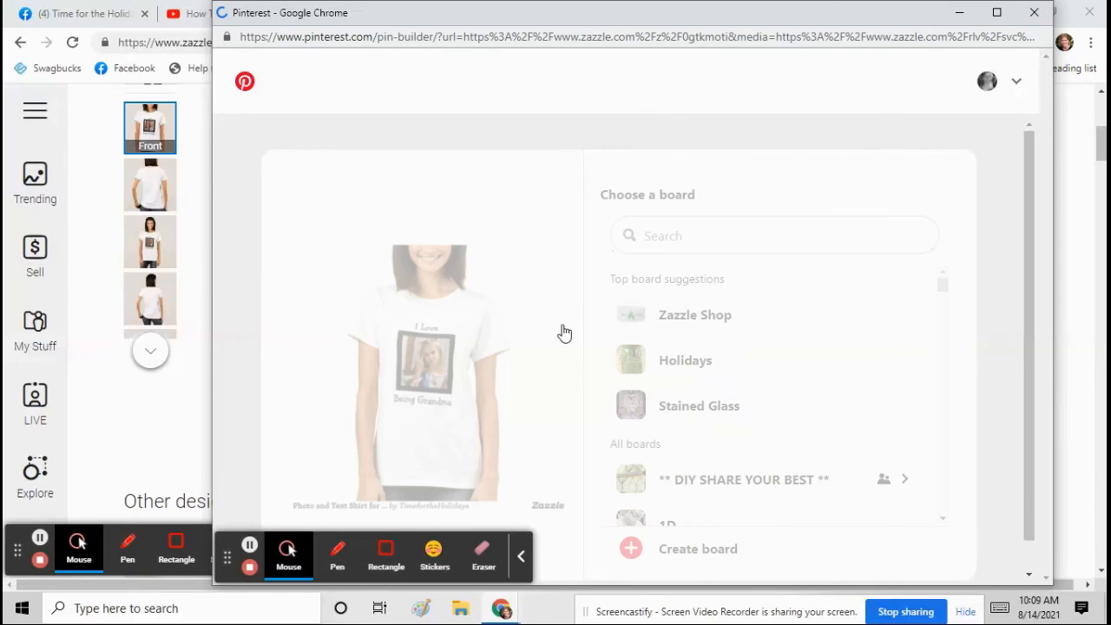
scroll(695, 326, "up", 2)
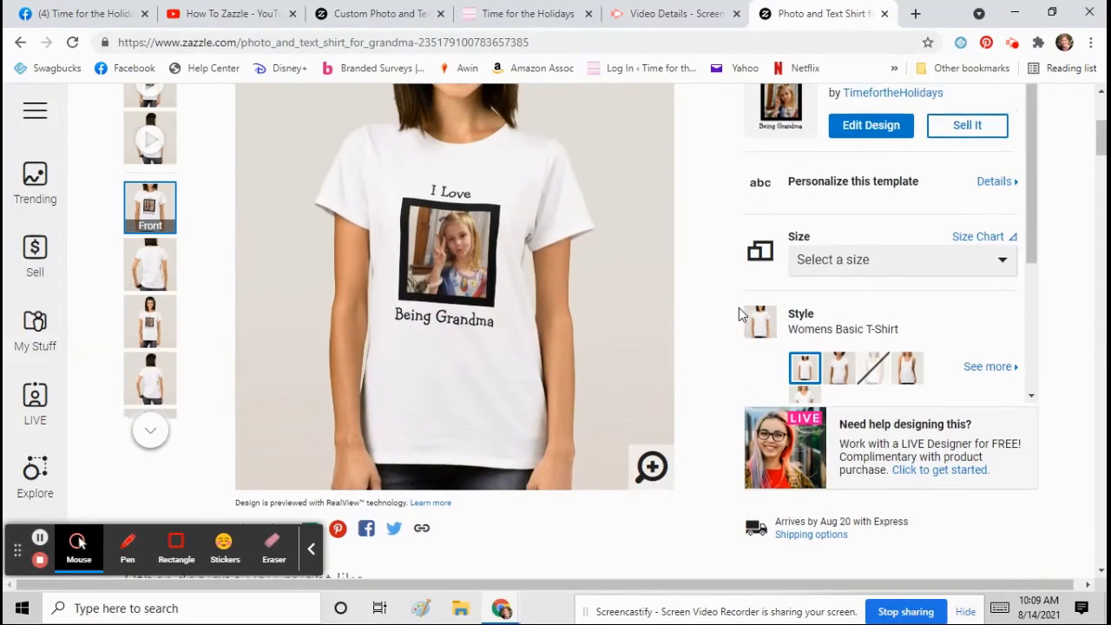